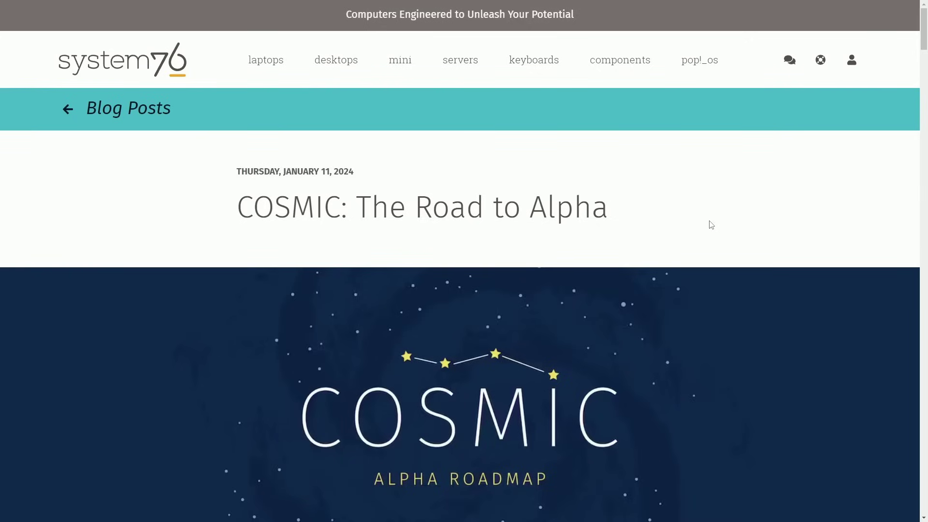
- Scroll from the post title down to the 'So…when's the alpha?' heading, highlighting it
{"action": "left_click_drag", "start_coordinate": [418, 216], "coordinate": [641, 211]}
{"action": "left_click", "coordinate": [646, 214]}
{"action": "scroll", "coordinate": [665, 217], "scroll_direction": "down", "scroll_amount": 5}
{"action": "scroll", "coordinate": [665, 219], "scroll_direction": "down", "scroll_amount": 5}
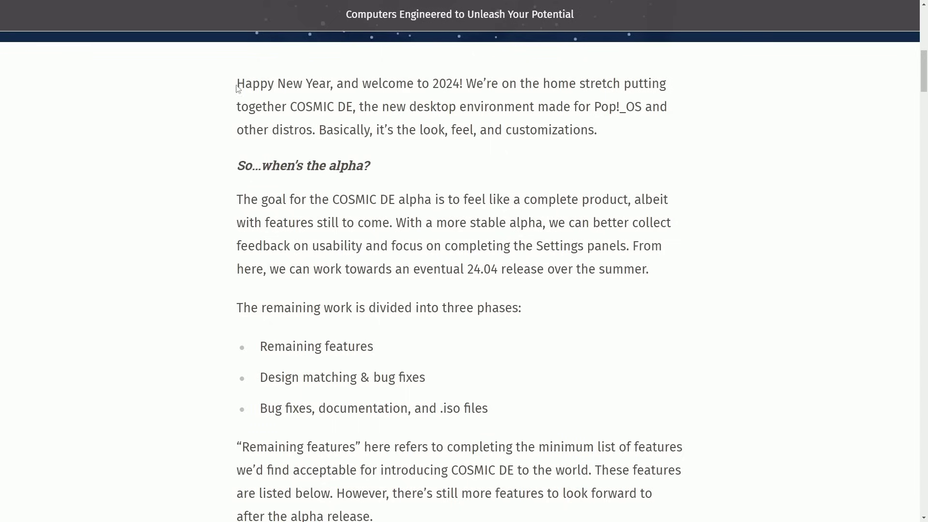
{"action": "left_click_drag", "start_coordinate": [236, 167], "coordinate": [419, 167]}
{"action": "left_click", "coordinate": [420, 167]}
{"action": "scroll", "coordinate": [423, 166], "scroll_direction": "down", "scroll_amount": 2}
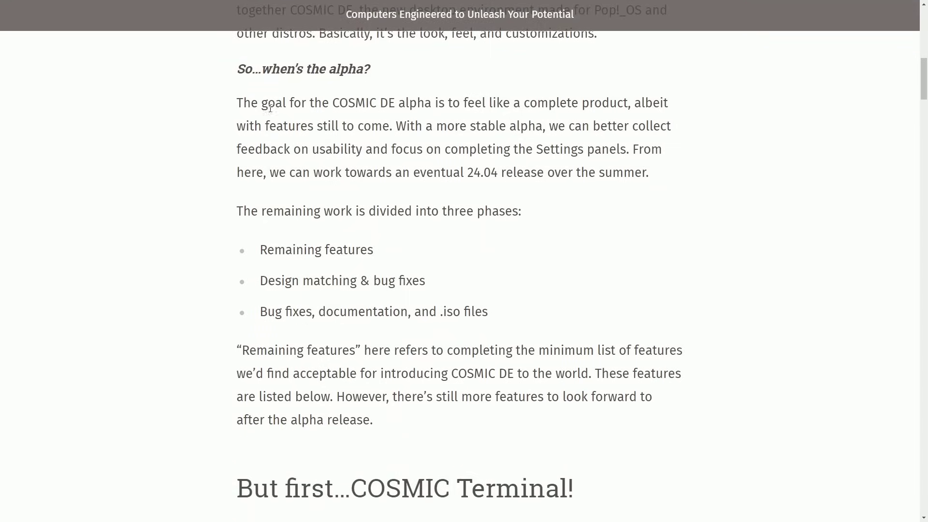
- Highlight the alpha goal paragraph line by line, through the eventual 24.04 release
{"action": "left_click_drag", "start_coordinate": [241, 103], "coordinate": [684, 106]}
{"action": "left_click_drag", "start_coordinate": [238, 126], "coordinate": [695, 131]}
{"action": "left_click", "coordinate": [241, 152]}
{"action": "left_click_drag", "start_coordinate": [241, 152], "coordinate": [639, 150]}
{"action": "left_click_drag", "start_coordinate": [269, 172], "coordinate": [696, 178]}
{"action": "left_click", "coordinate": [706, 180]}
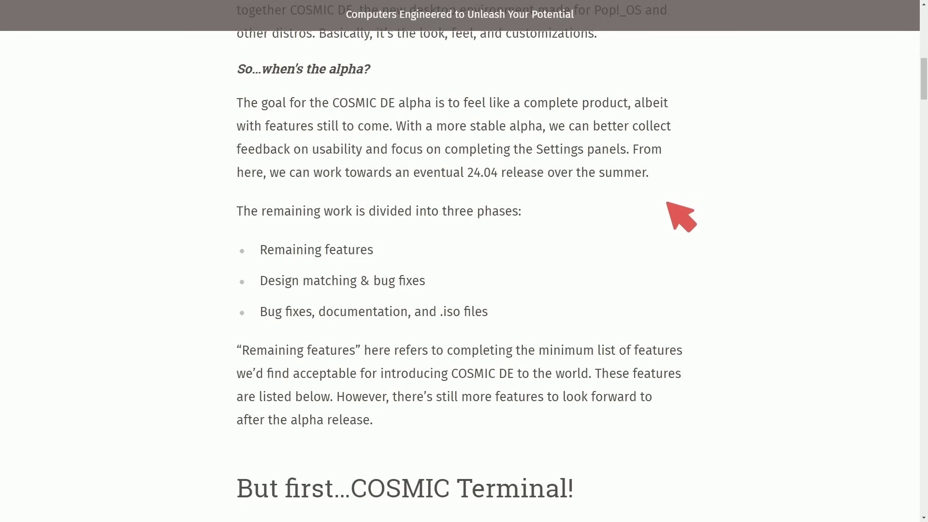
- Add a red timeline mark, 'summer of 2024' and a '24.04 release' underline, then erase them
{"action": "mouse_move", "coordinate": [637, 207]}
{"action": "left_mouse_down"}
{"action": "mouse_move", "coordinate": [755, 207]}
{"action": "mouse_move", "coordinate": [764, 234]}
{"action": "left_mouse_up"}
{"action": "mouse_move", "coordinate": [785, 194]}
{"action": "left_mouse_down"}
{"action": "mouse_move", "coordinate": [812, 199]}
{"action": "mouse_move", "coordinate": [868, 183]}
{"action": "left_mouse_up"}
{"action": "left_click_drag", "start_coordinate": [812, 227], "coordinate": [864, 236]}
{"action": "left_click_drag", "start_coordinate": [869, 220], "coordinate": [880, 236]}
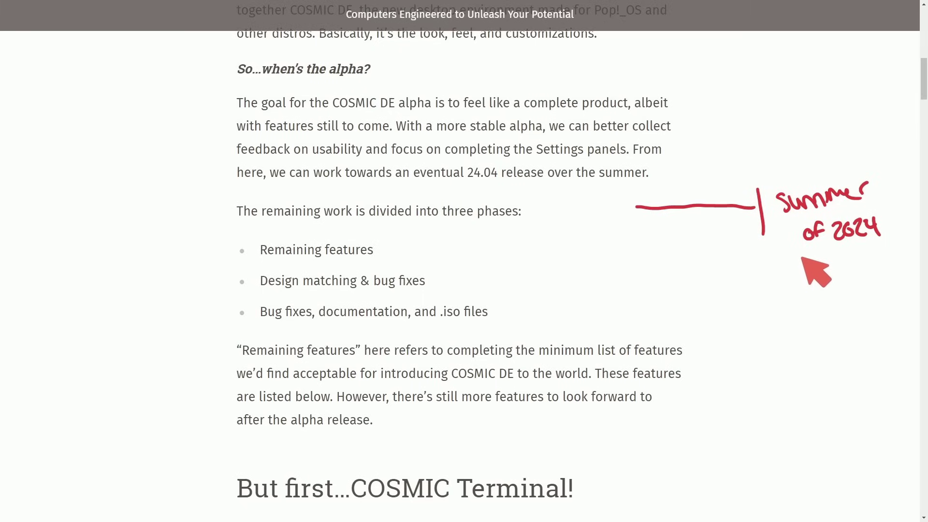
{"action": "left_click_drag", "start_coordinate": [468, 182], "coordinate": [554, 183]}
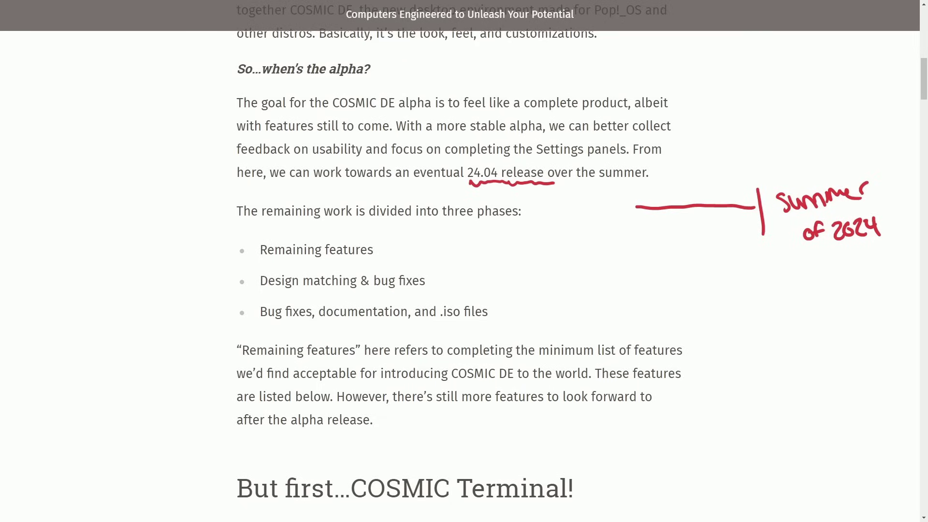
{"action": "key", "text": "Escape"}
- Highlight the three phases: Remaining features, Design matching & bug fixes, and .iso files
{"action": "left_click_drag", "start_coordinate": [234, 211], "coordinate": [557, 218]}
{"action": "left_click", "coordinate": [557, 218]}
{"action": "left_click_drag", "start_coordinate": [261, 250], "coordinate": [373, 250]}
{"action": "left_click_drag", "start_coordinate": [259, 281], "coordinate": [463, 284]}
{"action": "left_click", "coordinate": [451, 288]}
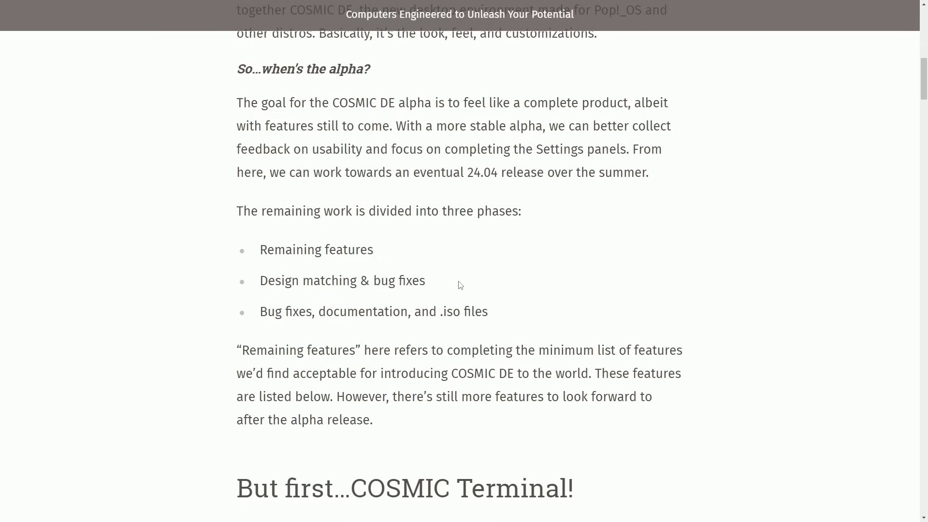
{"action": "left_click_drag", "start_coordinate": [259, 312], "coordinate": [522, 317]}
{"action": "left_click", "coordinate": [522, 317]}
{"action": "left_click_drag", "start_coordinate": [440, 312], "coordinate": [556, 315]}
{"action": "left_click", "coordinate": [463, 341]}
- Highlight the Remaining features paragraph lines about introducing COSMIC DE and upcoming features
{"action": "left_click_drag", "start_coordinate": [233, 356], "coordinate": [716, 358]}
{"action": "left_click", "coordinate": [717, 360]}
{"action": "left_click_drag", "start_coordinate": [233, 376], "coordinate": [689, 375]}
{"action": "left_click", "coordinate": [703, 376]}
{"action": "left_click_drag", "start_coordinate": [239, 395], "coordinate": [661, 410]}
{"action": "left_click", "coordinate": [683, 410]}
- Underline 'alpha release' in red and scroll down to the COSMIC Terminal heading
{"action": "scroll", "coordinate": [647, 413], "scroll_direction": "down", "scroll_amount": 2}
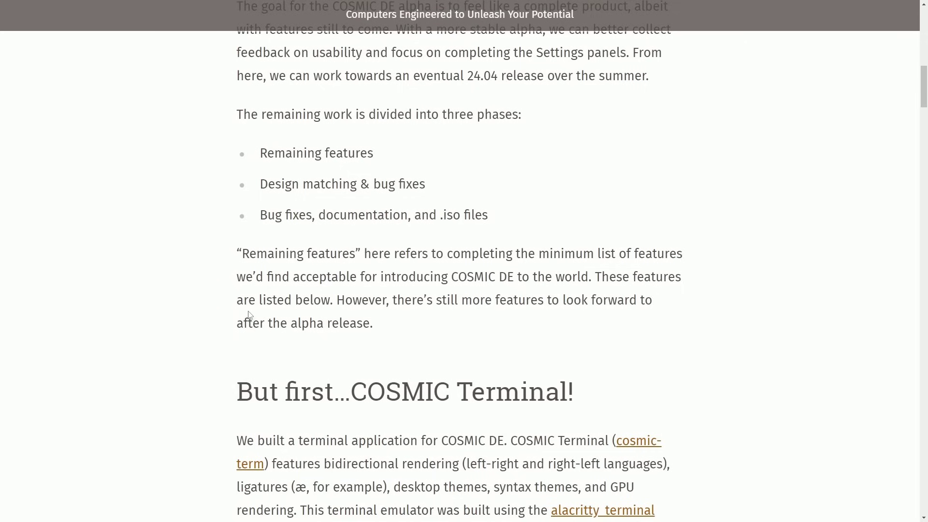
{"action": "left_click_drag", "start_coordinate": [294, 303], "coordinate": [466, 323]}
{"action": "left_click", "coordinate": [467, 323]}
{"action": "scroll", "coordinate": [467, 324], "scroll_direction": "down", "scroll_amount": 1}
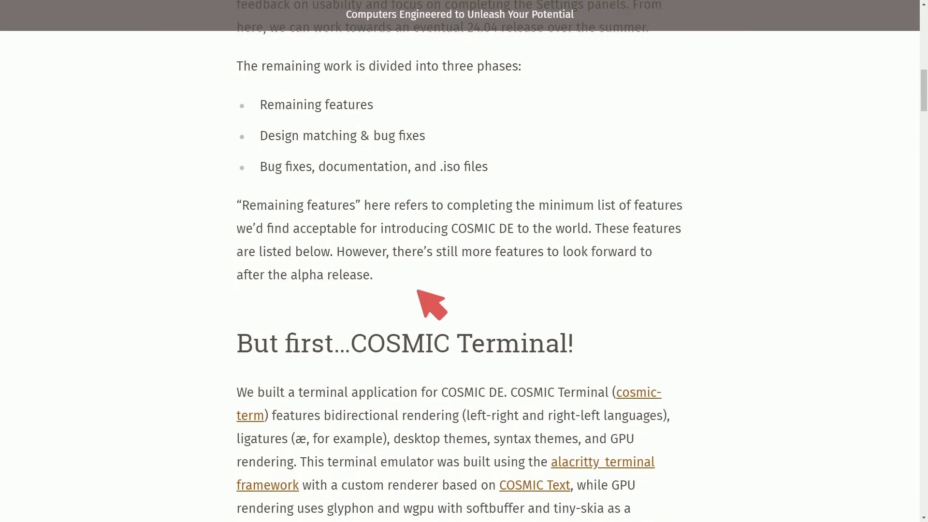
{"action": "left_click_drag", "start_coordinate": [292, 286], "coordinate": [370, 285]}
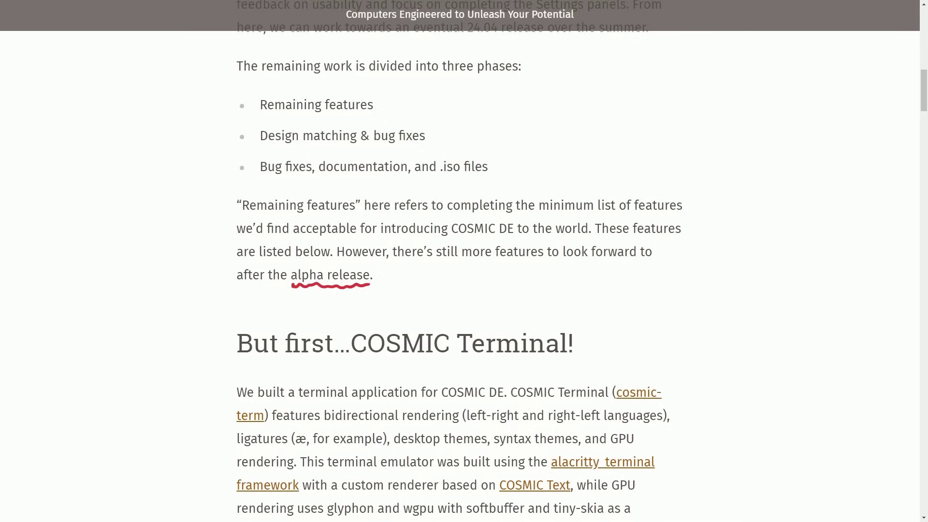
{"action": "scroll", "coordinate": [460, 271], "scroll_direction": "down", "scroll_amount": 5}
{"action": "left_click_drag", "start_coordinate": [351, 53], "coordinate": [570, 53]}
{"action": "left_click", "coordinate": [631, 70]}
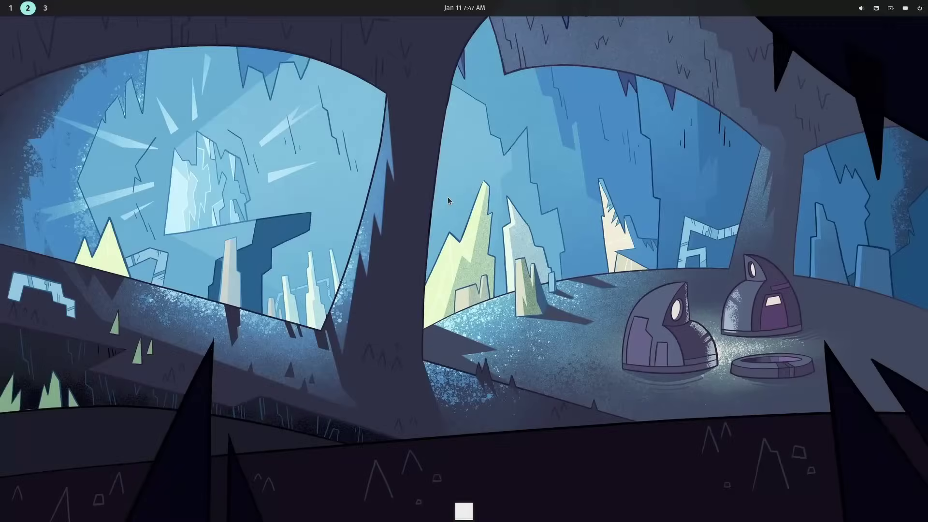
- Open COSMIC Terminal, close the extra tab, and add two new tabs via File > New tab
{"action": "key", "text": "super+t"}
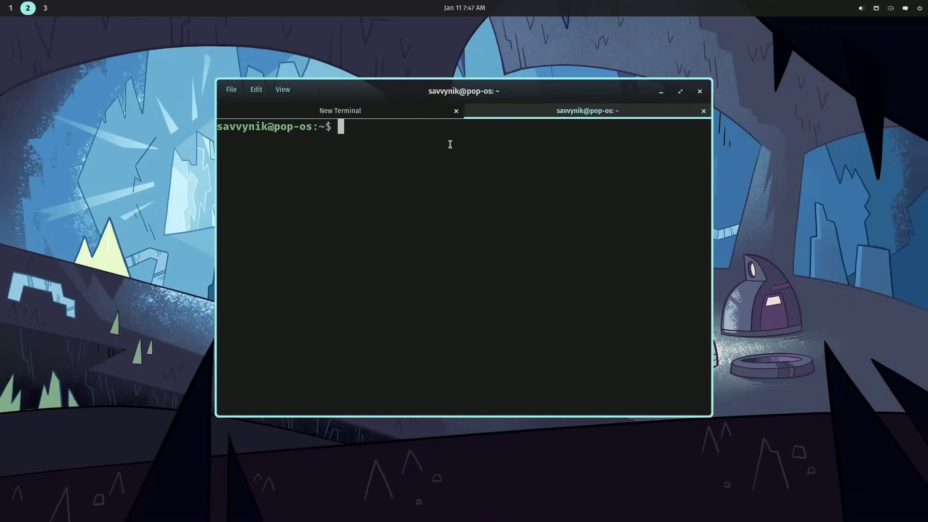
{"action": "left_click", "coordinate": [457, 111]}
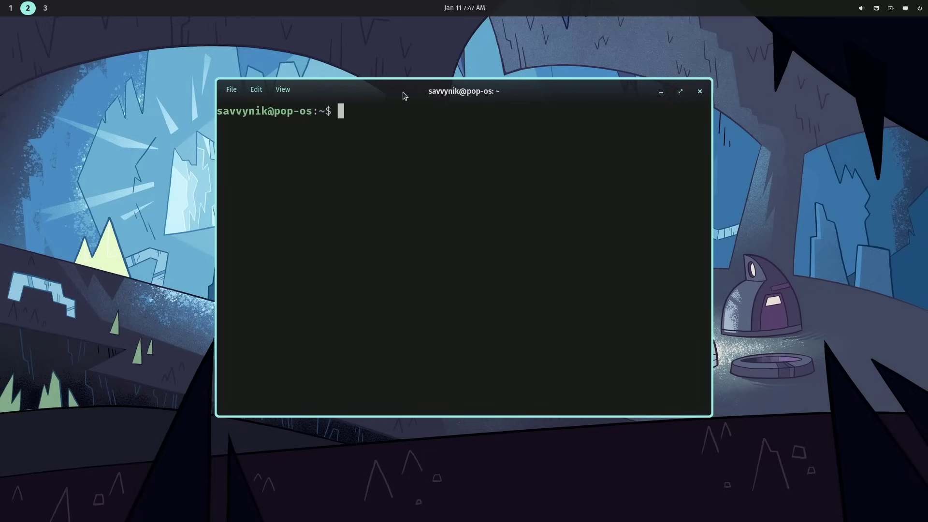
{"action": "left_click", "coordinate": [232, 90]}
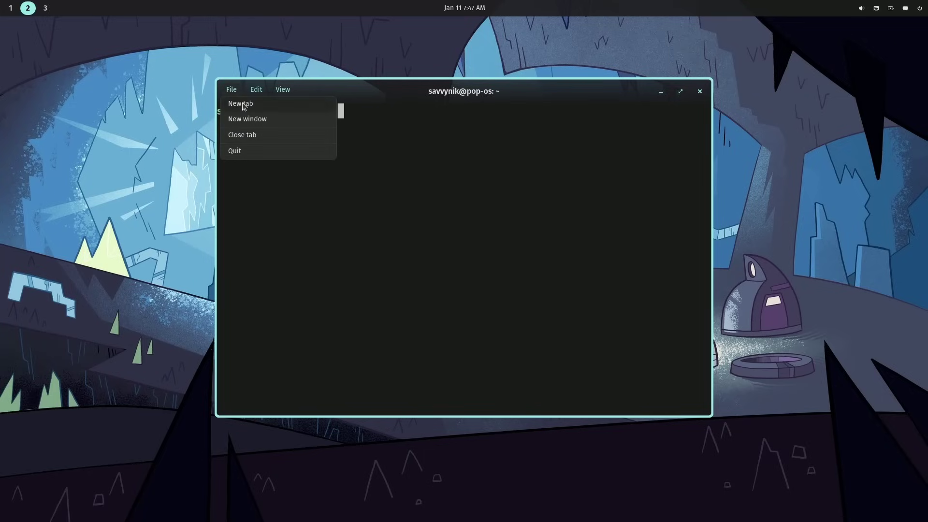
{"action": "left_click", "coordinate": [242, 103]}
{"action": "left_click", "coordinate": [232, 90]}
{"action": "left_click", "coordinate": [239, 102]}
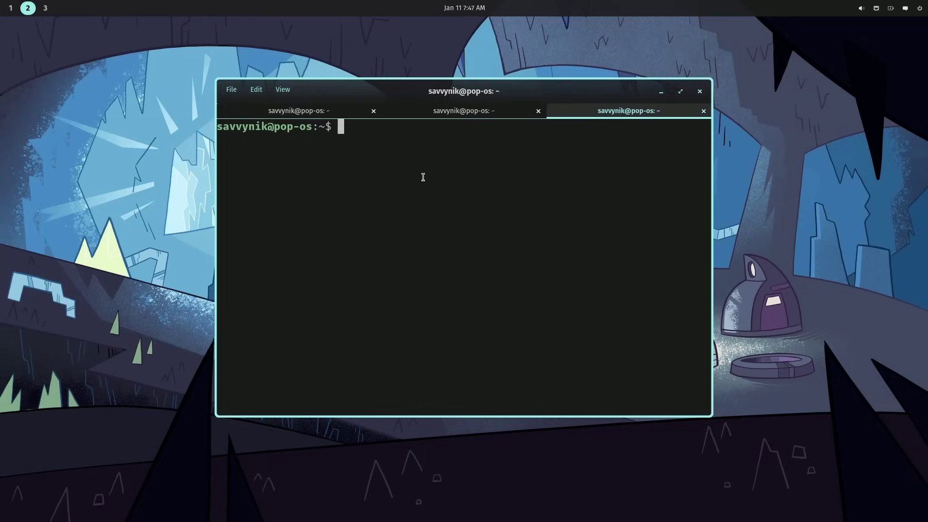
- Run ls in the home directory and highlight the listing and main.rs
{"action": "type", "text": "ls"}
{"action": "key", "text": "Return"}
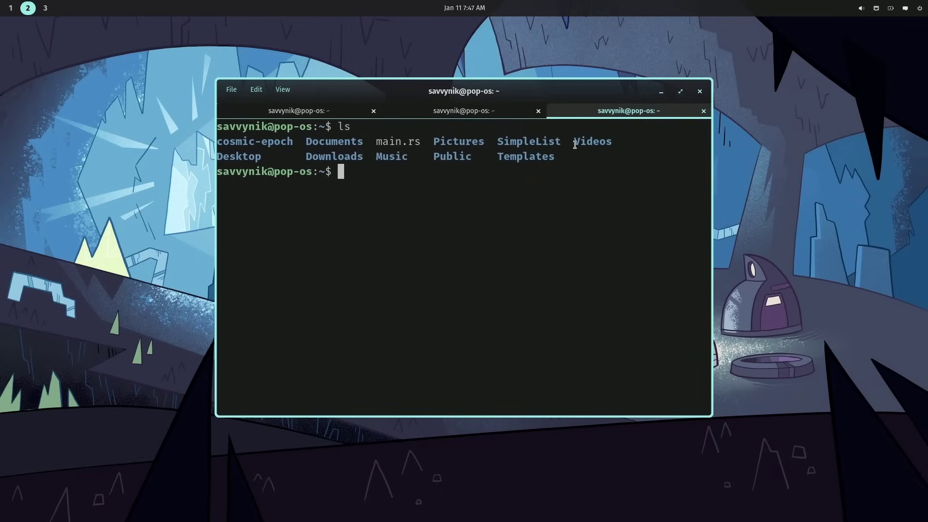
{"action": "left_click_drag", "start_coordinate": [584, 158], "coordinate": [217, 141]}
{"action": "left_click", "coordinate": [583, 164]}
{"action": "left_click_drag", "start_coordinate": [420, 145], "coordinate": [373, 143]}
{"action": "left_click", "coordinate": [416, 158]}
- Open main.rs in vim, quit with :q, and clear the screen
{"action": "type", "text": "vim main.rs"}
{"action": "key", "text": "Return"}
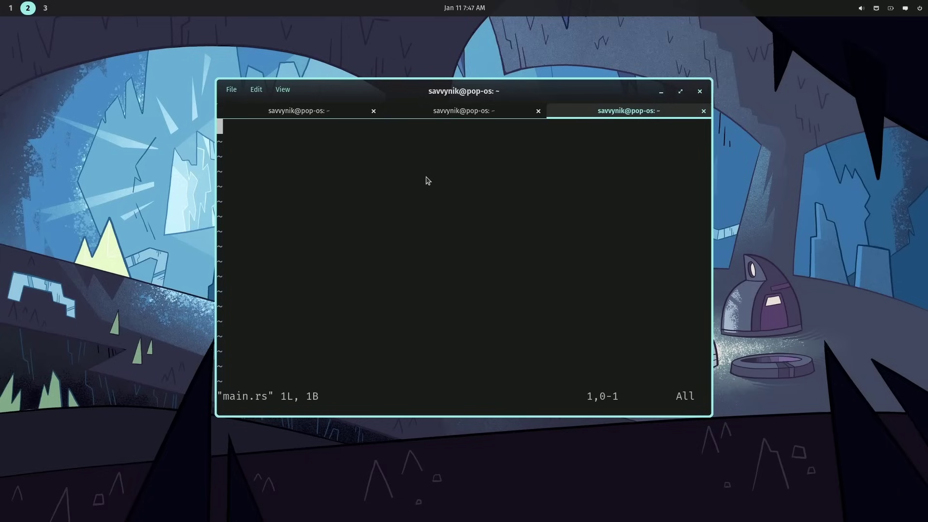
{"action": "type", "text": ":q"}
{"action": "key", "text": "Return"}
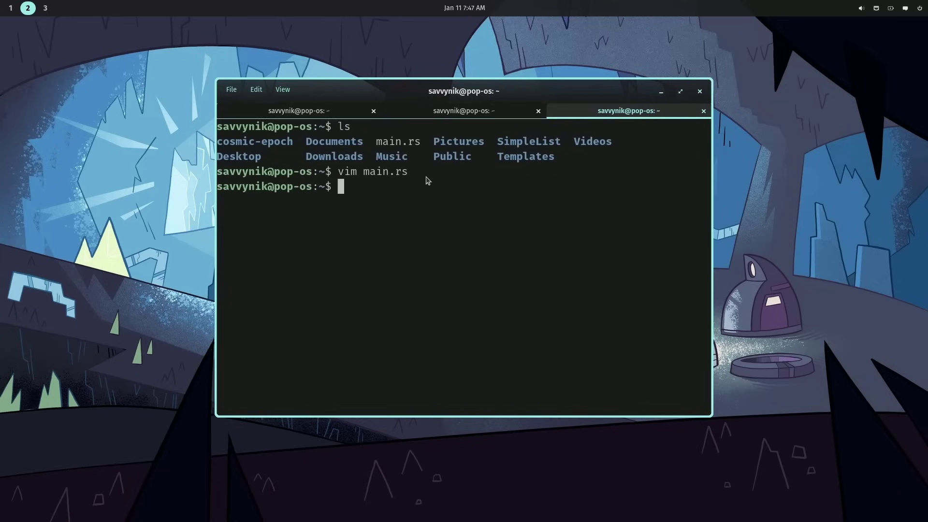
{"action": "type", "text": "clear"}
{"action": "key", "text": "Return"}
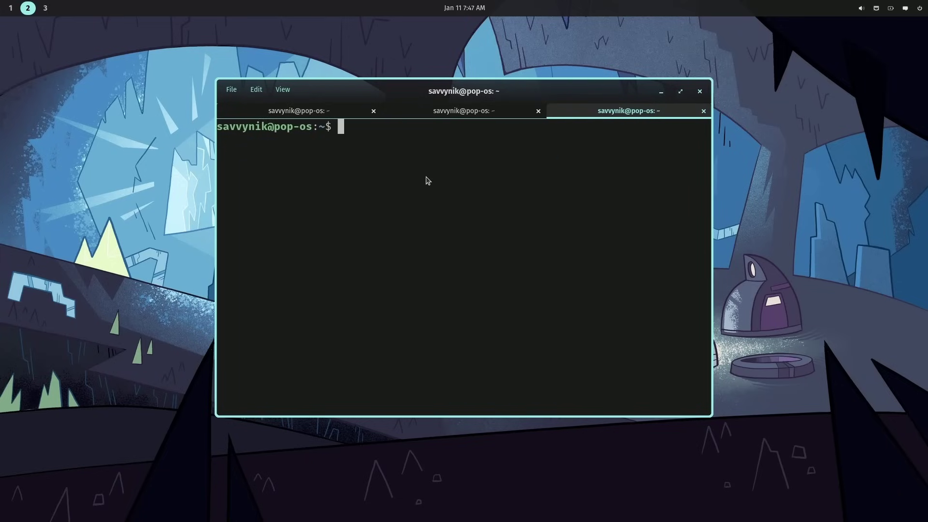
- Run ls -la, then cd into Desktop/ using Tab completion and run ls
{"action": "type", "text": "ls -la"}
{"action": "key", "text": "Return"}
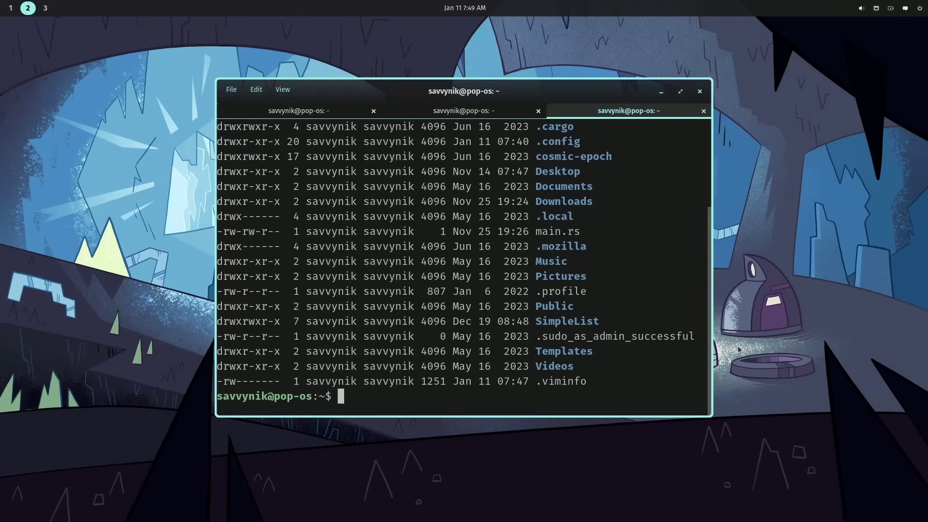
{"action": "type", "text": "cd De"}
{"action": "key", "text": "Tab"}
{"action": "key", "text": "Return"}
{"action": "type", "text": "ls"}
{"action": "key", "text": "Return"}
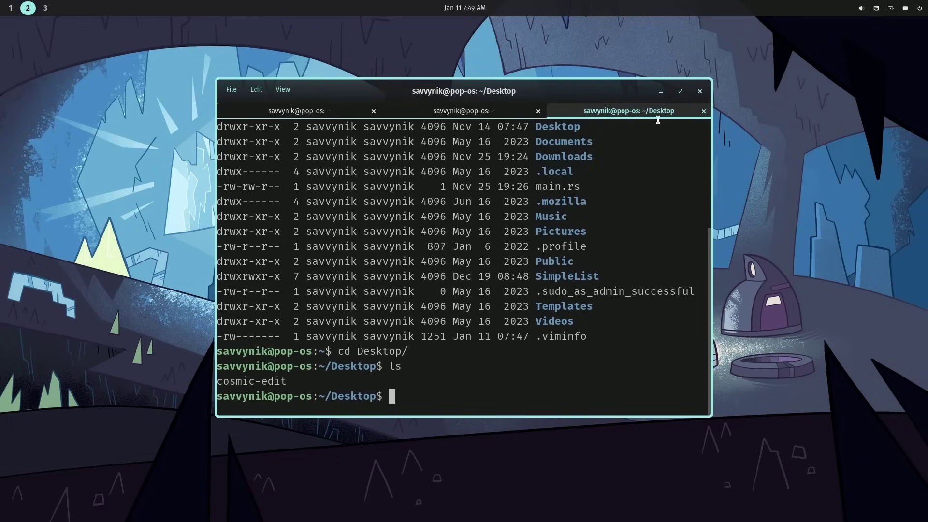
- Highlight the Desktop prompt text and resize the terminal window by its edge
{"action": "double_click", "coordinate": [366, 401]}
{"action": "left_click", "coordinate": [387, 407]}
{"action": "left_click_drag", "start_coordinate": [380, 397], "coordinate": [217, 399]}
{"action": "left_click_drag", "start_coordinate": [217, 401], "coordinate": [132, 402]}
{"action": "left_click", "coordinate": [680, 92]}
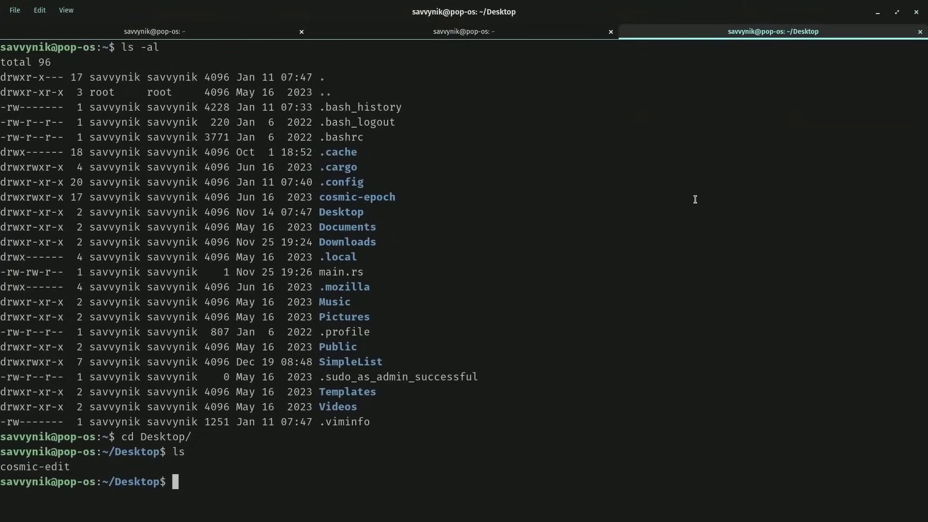
{"action": "left_click", "coordinate": [301, 31]}
{"action": "left_click", "coordinate": [455, 31]}
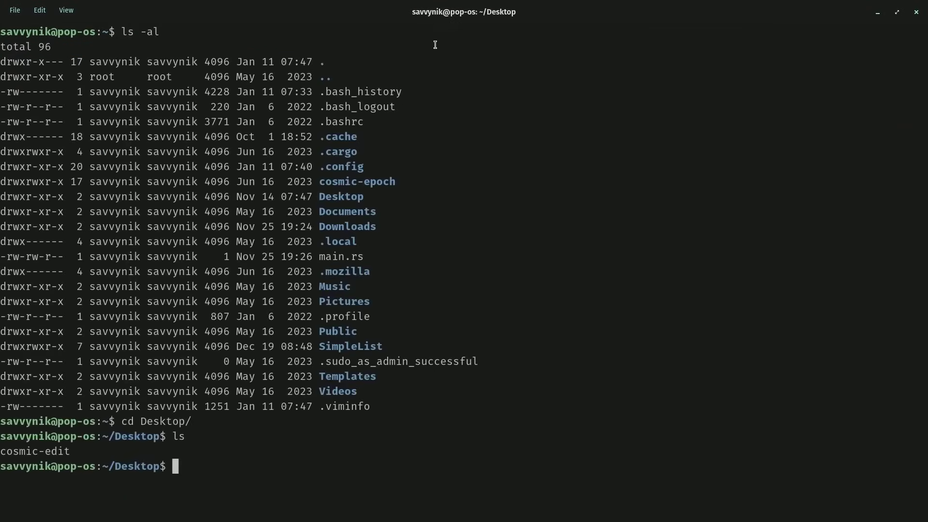
{"action": "type", "text": "clear"}
{"action": "key", "text": "Return"}
{"action": "type", "text": "sudo su"}
{"action": "key", "text": "Return"}
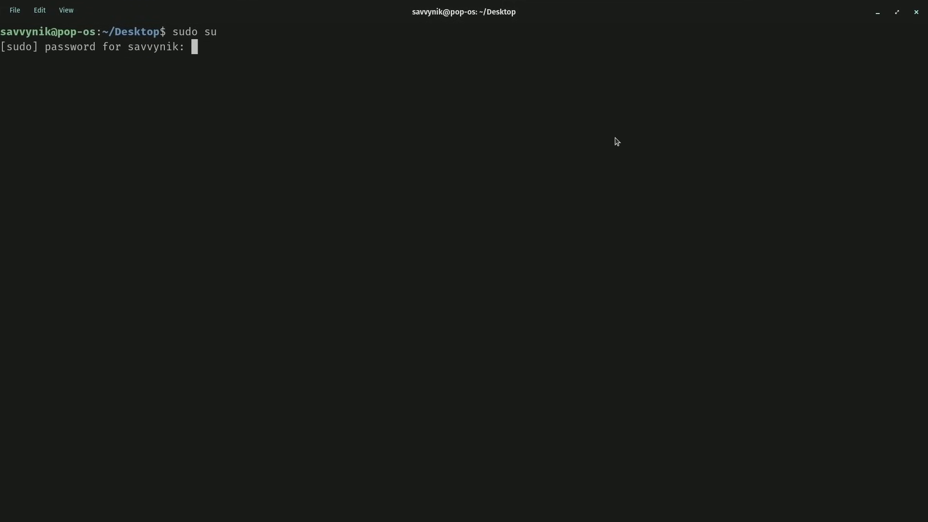
{"action": "key", "text": "Return"}
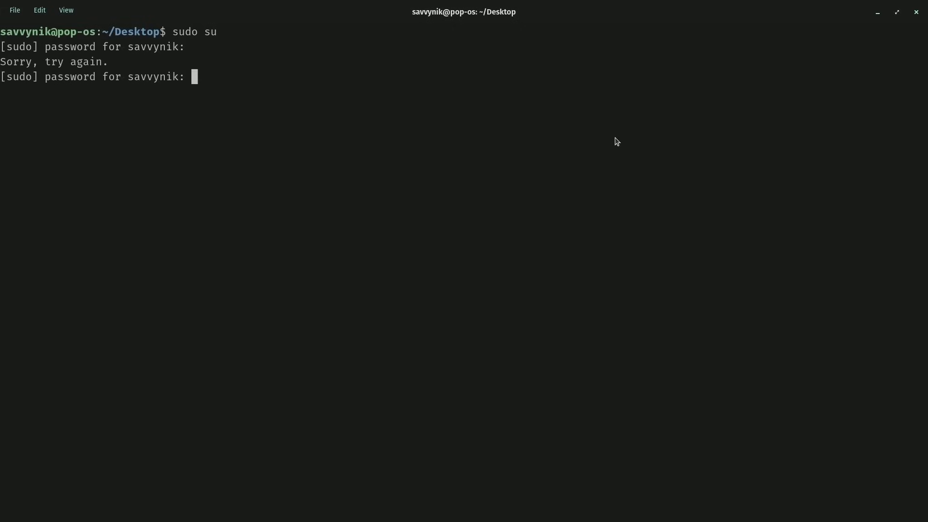
{"action": "key", "text": "Return"}
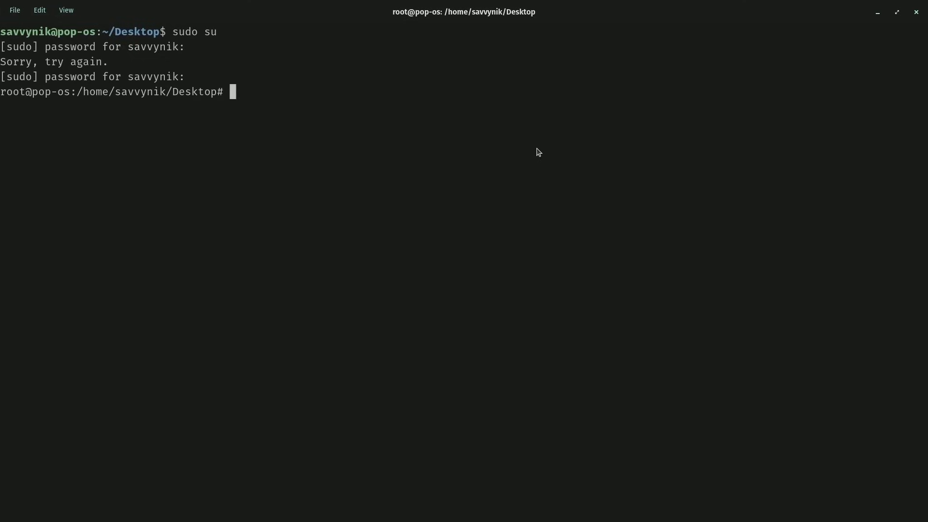
{"action": "double_click", "coordinate": [24, 95]}
{"action": "left_click", "coordinate": [52, 109]}
{"action": "double_click", "coordinate": [24, 94]}
{"action": "left_click", "coordinate": [54, 103]}
{"action": "left_click_drag", "start_coordinate": [96, 32], "coordinate": [3, 34]}
{"action": "left_click", "coordinate": [86, 106]}
{"action": "left_click_drag", "start_coordinate": [69, 97], "coordinate": [33, 99]}
{"action": "left_click", "coordinate": [62, 103]}
{"action": "left_click_drag", "start_coordinate": [213, 94], "coordinate": [77, 94]}
{"action": "left_click", "coordinate": [90, 103]}
{"action": "left_click_drag", "start_coordinate": [103, 33], "coordinate": [163, 37]}
{"action": "left_click", "coordinate": [232, 49]}
{"action": "left_click_drag", "start_coordinate": [117, 38], "coordinate": [157, 38]}
{"action": "left_click", "coordinate": [421, 24]}
- Restore the terminal from maximized and centre the smaller window on screen
{"action": "left_click", "coordinate": [896, 15]}
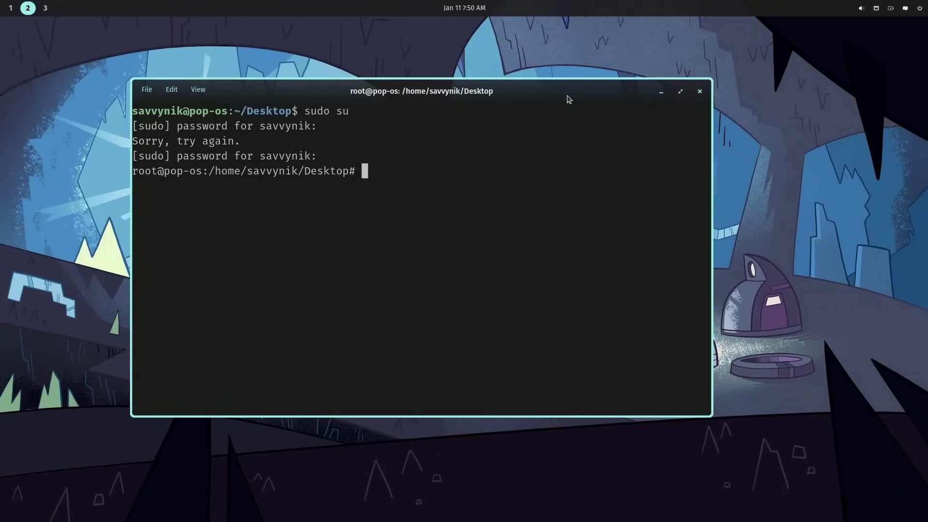
{"action": "left_click_drag", "start_coordinate": [568, 99], "coordinate": [608, 92]}
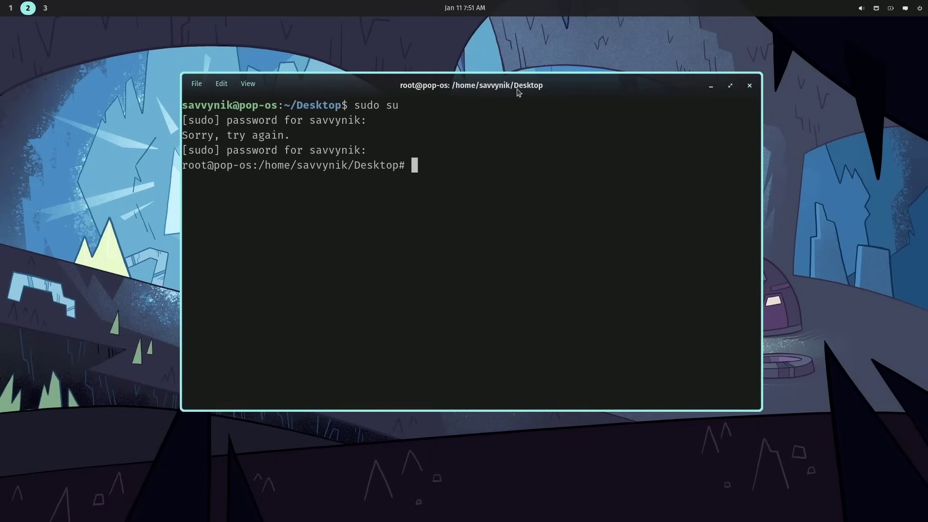
{"action": "mouse_move", "coordinate": [595, 89]}
{"action": "left_mouse_down"}
{"action": "mouse_move", "coordinate": [617, 104]}
{"action": "mouse_move", "coordinate": [584, 92]}
{"action": "left_mouse_up"}
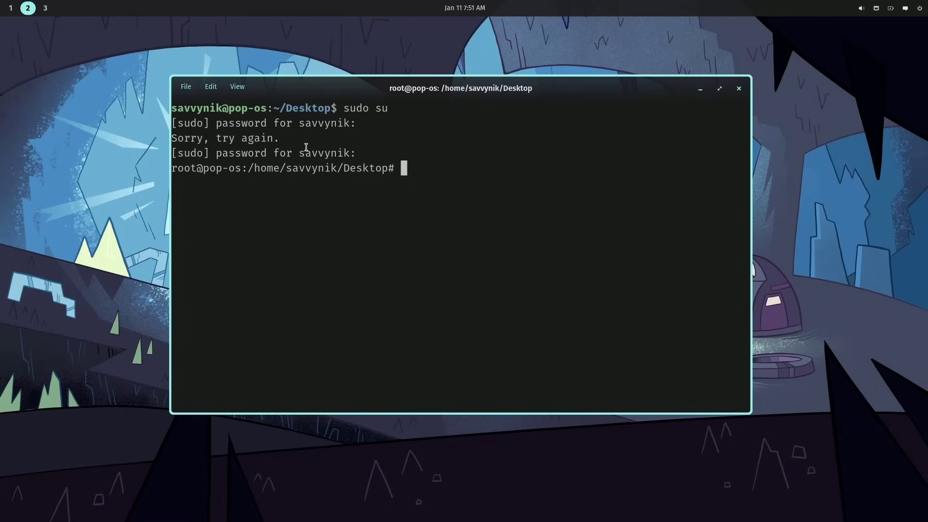
- Clear with Ctrl+L, exit the root shell, and clear to a fresh user prompt
{"action": "key", "text": "ctrl+l"}
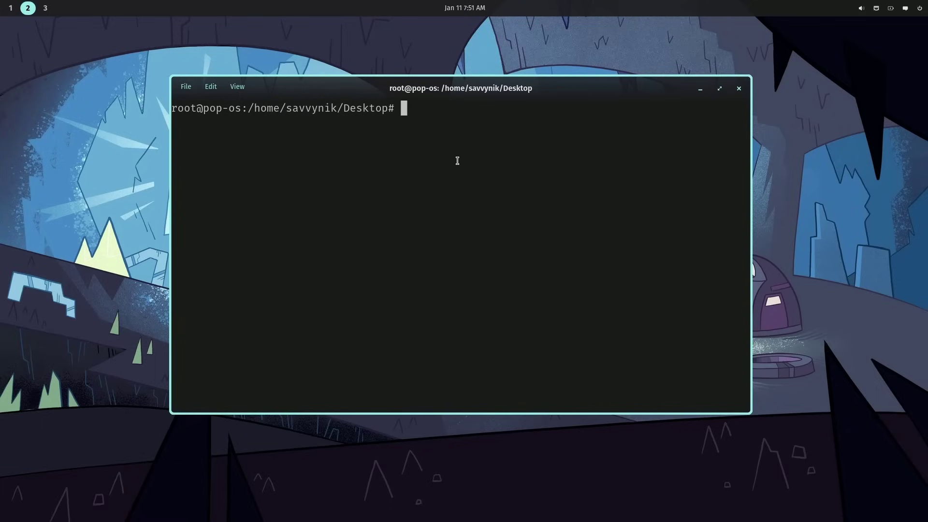
{"action": "type", "text": "exit"}
{"action": "key", "text": "Return"}
{"action": "type", "text": "clear"}
{"action": "key", "text": "Return"}
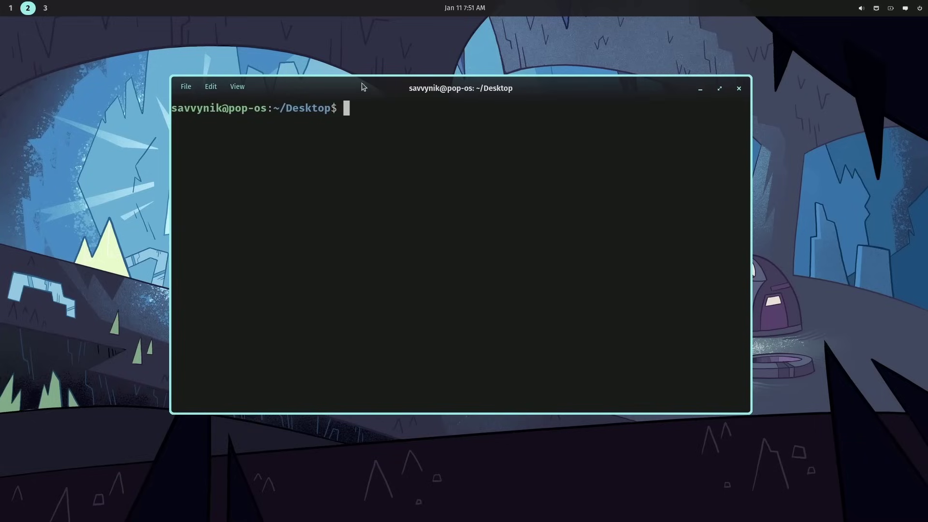
- Open View > Settings…, showing Fira Mono at 22px and Match desktop theme
{"action": "left_click", "coordinate": [188, 89]}
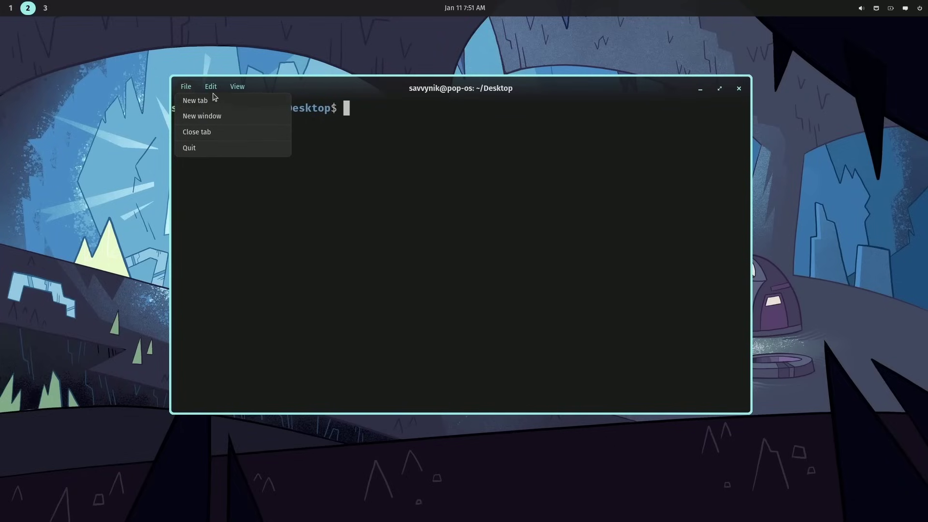
{"action": "mouse_move", "coordinate": [212, 91]}
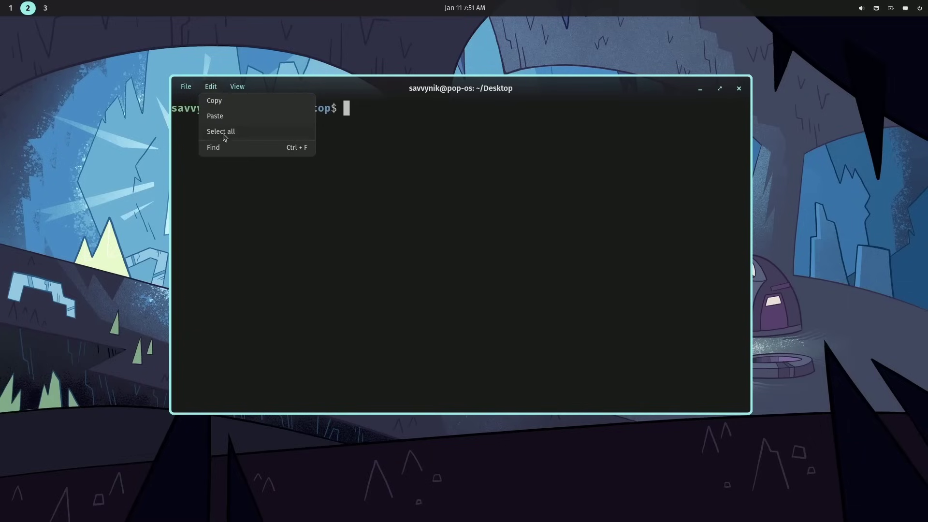
{"action": "mouse_move", "coordinate": [243, 91]}
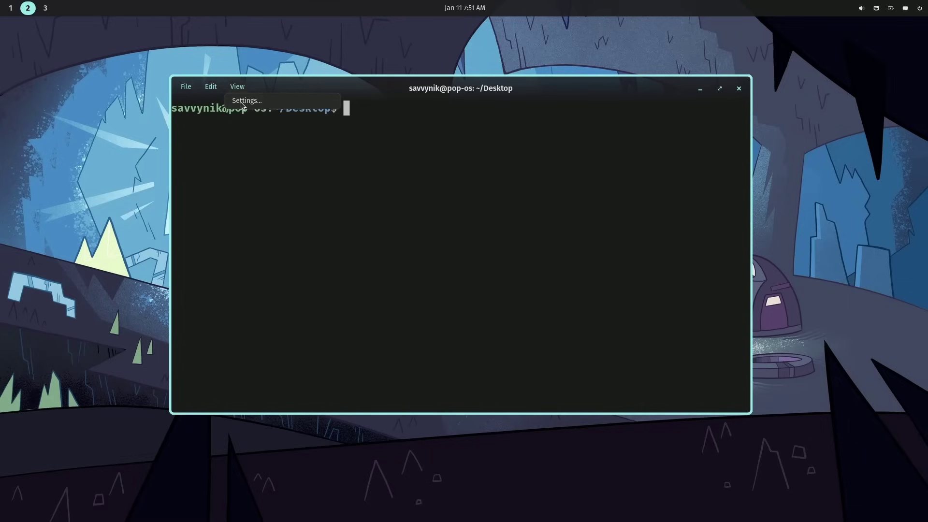
{"action": "left_click", "coordinate": [241, 102]}
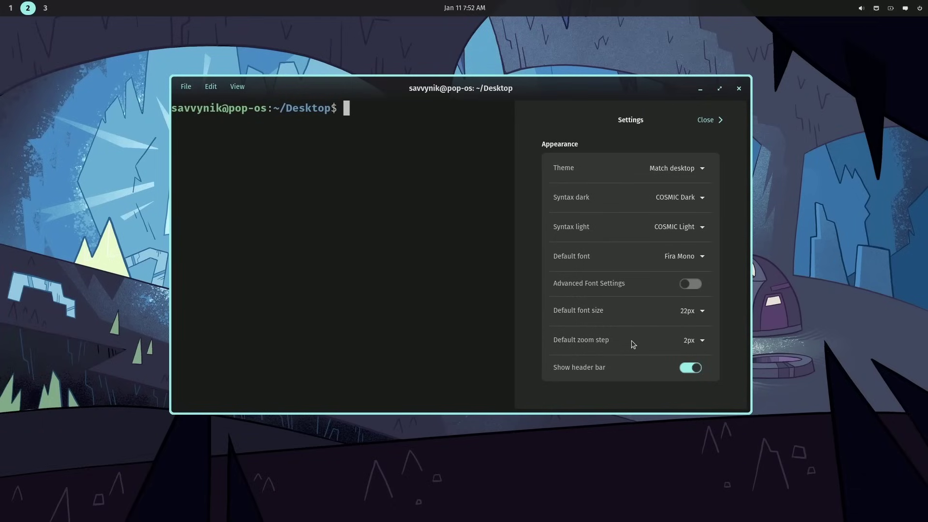
- Toggle Show header bar and Advanced Font Settings, and check the Default font list, keeping Fira Mono
{"action": "left_click", "coordinate": [690, 368]}
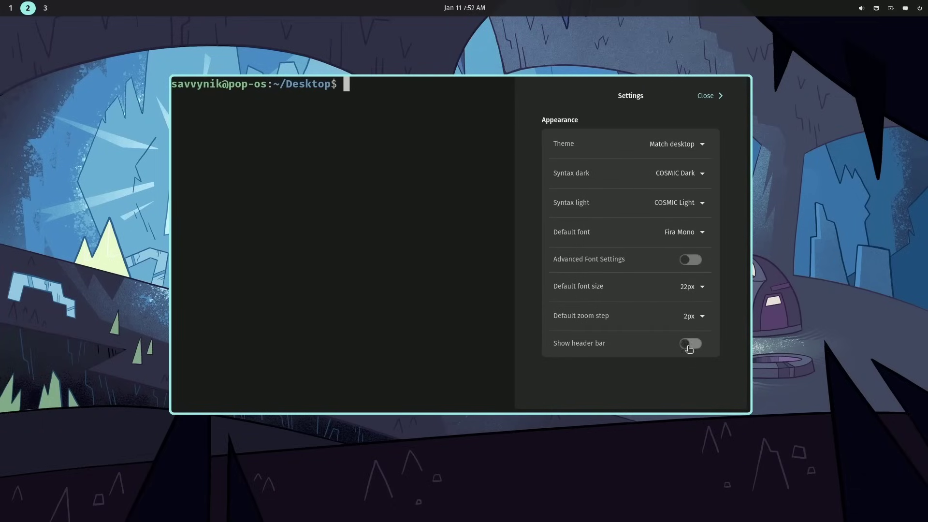
{"action": "left_click", "coordinate": [691, 343]}
{"action": "left_click", "coordinate": [694, 369]}
{"action": "left_click", "coordinate": [689, 346]}
{"action": "left_click", "coordinate": [690, 285]}
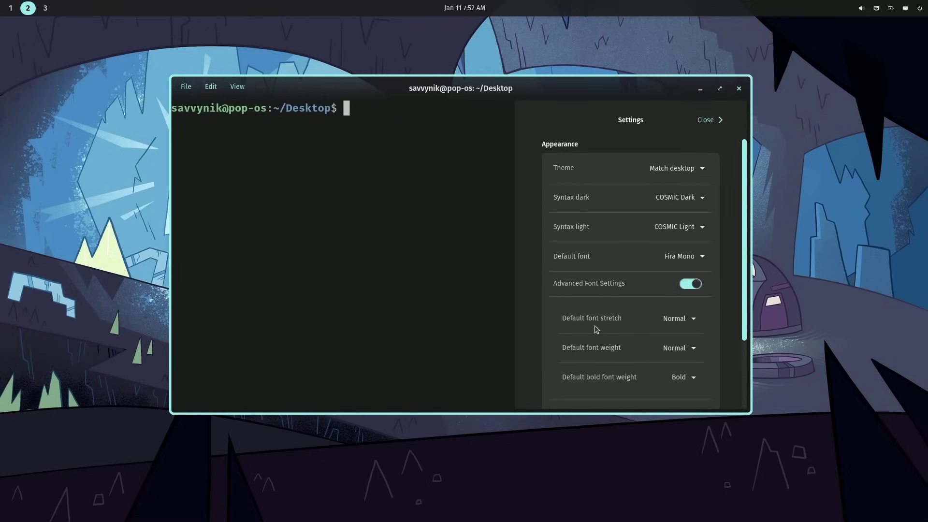
{"action": "left_click", "coordinate": [691, 284]}
{"action": "left_click", "coordinate": [690, 258]}
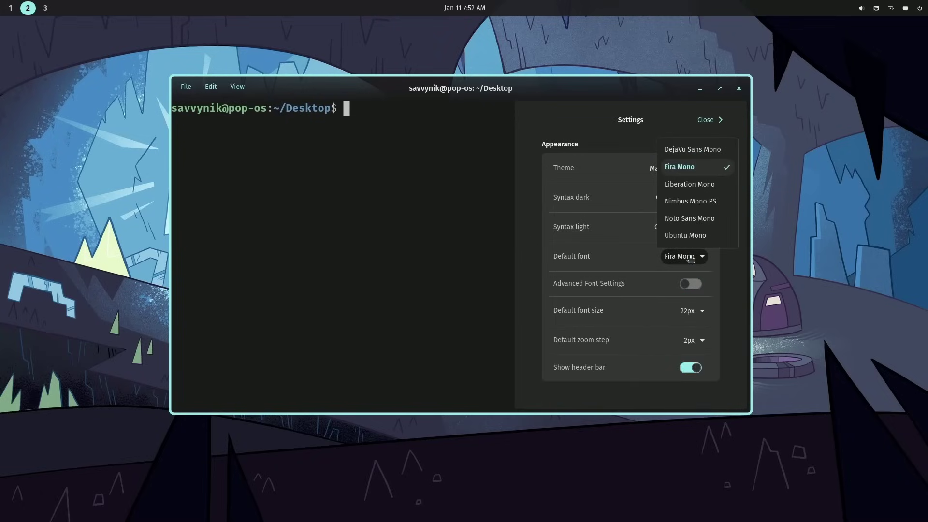
{"action": "left_click", "coordinate": [690, 258]}
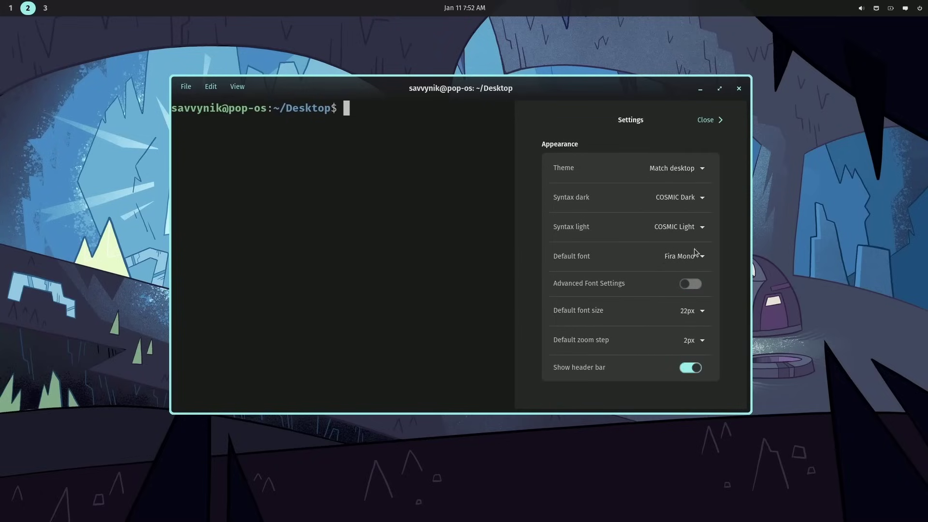
- Set the terminal Theme to Light and close Settings to preview it
{"action": "left_click", "coordinate": [682, 167]}
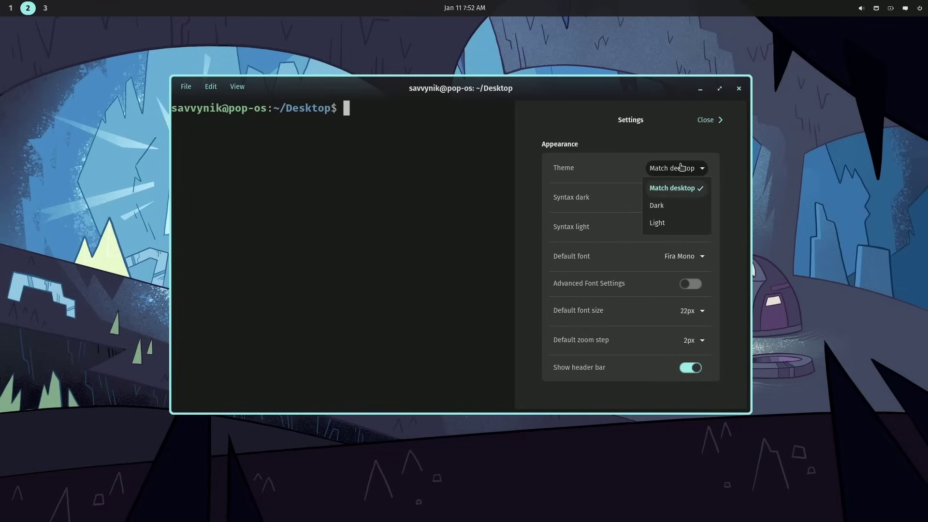
{"action": "left_click", "coordinate": [672, 224]}
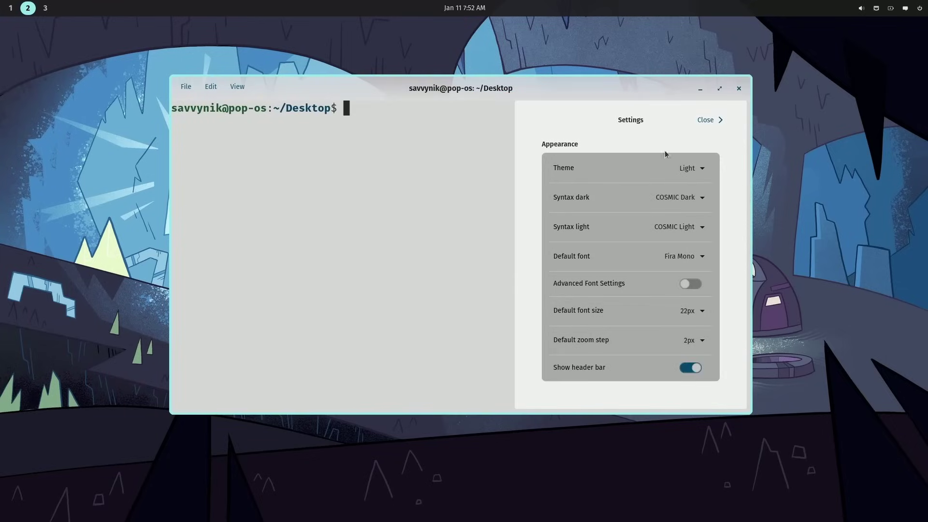
{"action": "left_click", "coordinate": [719, 120]}
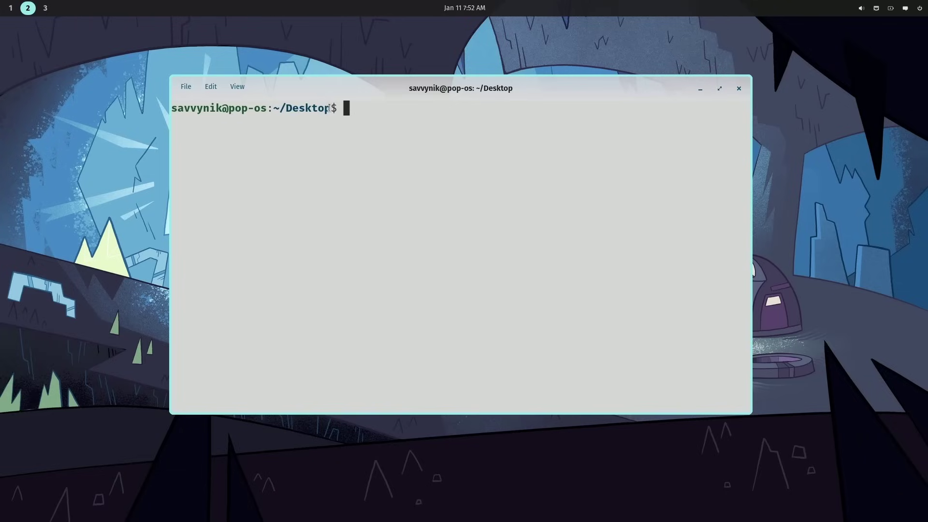
{"action": "left_click_drag", "start_coordinate": [330, 107], "coordinate": [172, 108]}
{"action": "left_click", "coordinate": [742, 156]}
- Reopen Settings, set the Theme back to Dark, and close the panel
{"action": "left_click", "coordinate": [242, 90]}
{"action": "left_click", "coordinate": [240, 97]}
{"action": "left_click", "coordinate": [696, 168]}
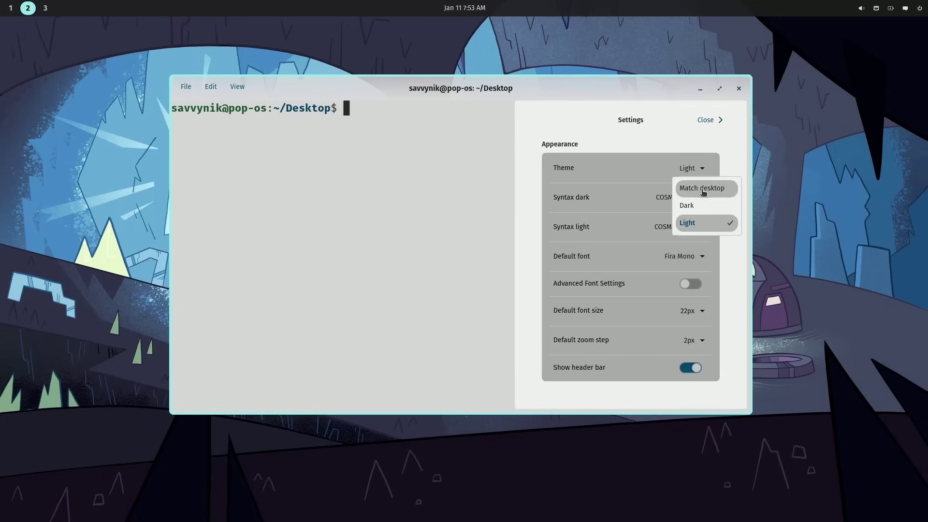
{"action": "left_click", "coordinate": [703, 207]}
{"action": "left_click", "coordinate": [726, 120]}
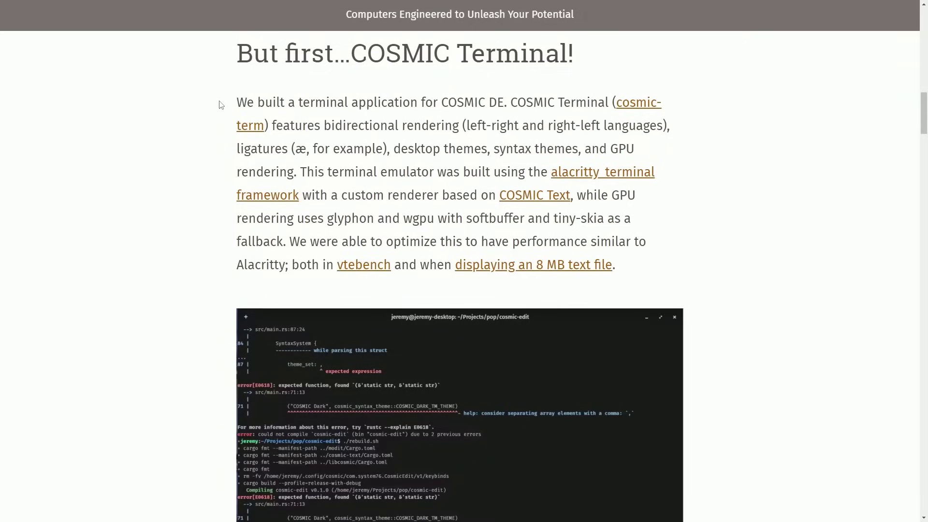
- Highlight the terminal's features: bidirectional rendering, ligatures, desktop themes, and the alacritty_terminal framework
{"action": "left_click_drag", "start_coordinate": [237, 103], "coordinate": [677, 109]}
{"action": "left_click", "coordinate": [677, 109]}
{"action": "left_click_drag", "start_coordinate": [270, 126], "coordinate": [691, 131]}
{"action": "left_click", "coordinate": [691, 131]}
{"action": "left_click_drag", "start_coordinate": [235, 150], "coordinate": [509, 149]}
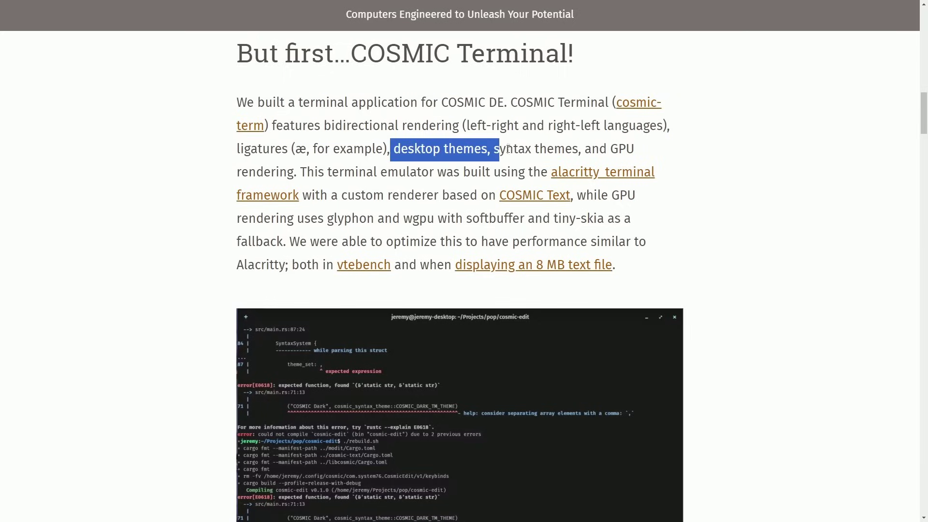
{"action": "left_click", "coordinate": [676, 153]}
{"action": "left_click_drag", "start_coordinate": [295, 169], "coordinate": [677, 173]}
{"action": "left_click", "coordinate": [677, 173]}
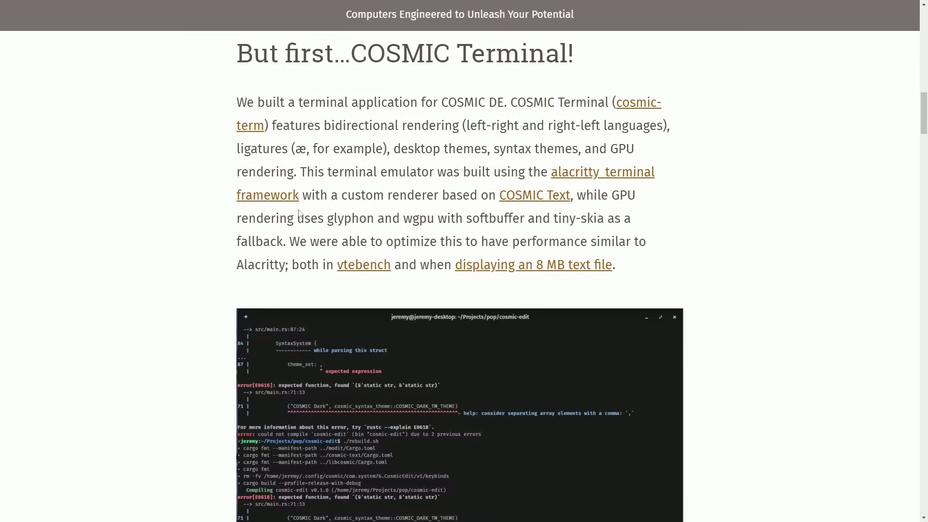
- Highlight the COSMIC Text renderer, GPU rendering and Alacritty performance lines, then scroll to COSMIC Randr
{"action": "left_click_drag", "start_coordinate": [303, 195], "coordinate": [572, 199]}
{"action": "left_click", "coordinate": [643, 204]}
{"action": "left_click_drag", "start_coordinate": [236, 219], "coordinate": [641, 223]}
{"action": "left_click", "coordinate": [648, 226]}
{"action": "left_click_drag", "start_coordinate": [289, 241], "coordinate": [696, 255]}
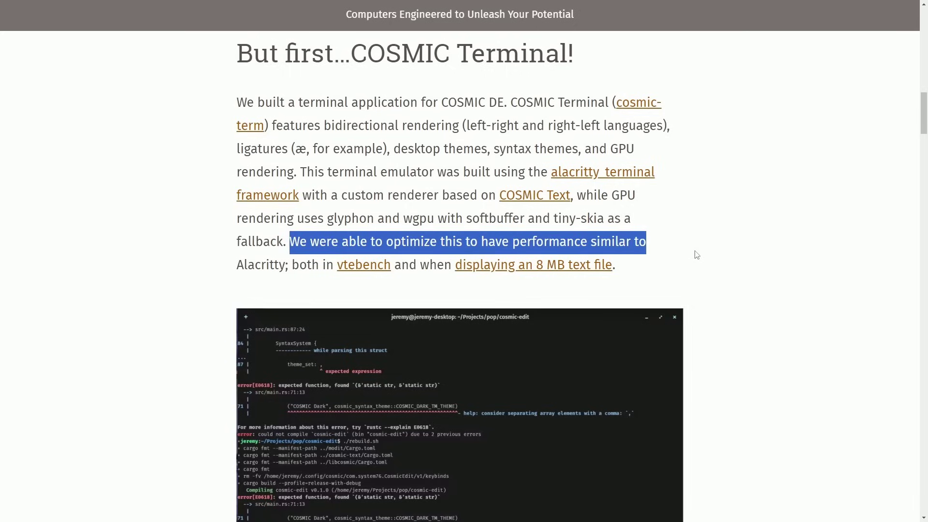
{"action": "left_click", "coordinate": [697, 255]}
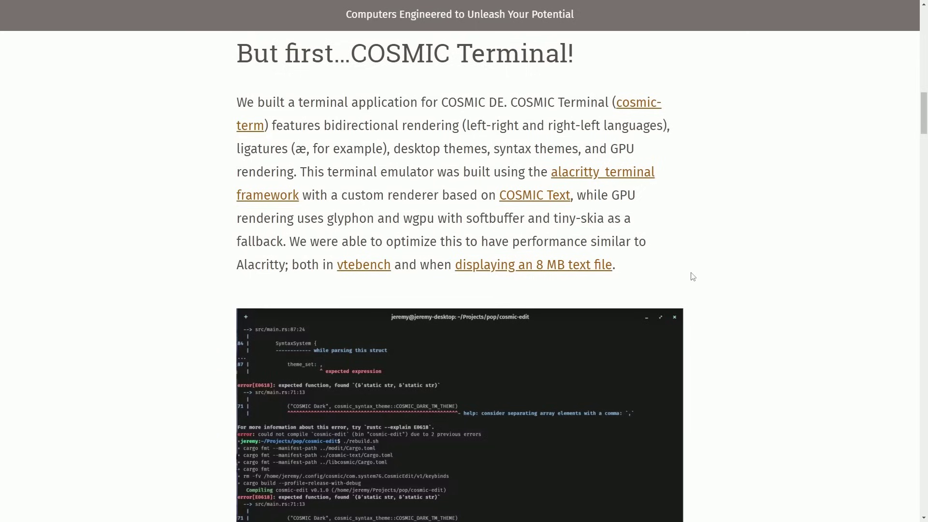
{"action": "scroll", "coordinate": [693, 277], "scroll_direction": "down", "scroll_amount": 15}
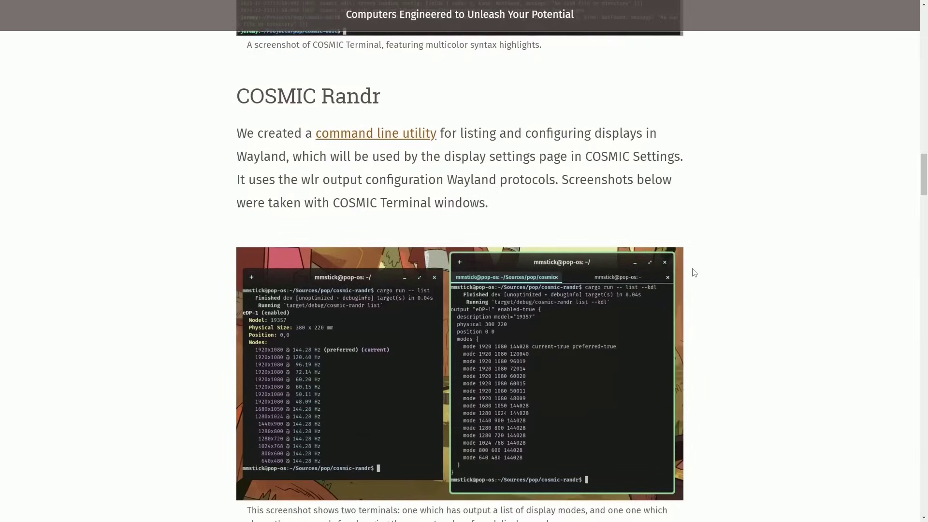
{"action": "scroll", "coordinate": [693, 272], "scroll_direction": "down", "scroll_amount": 1}
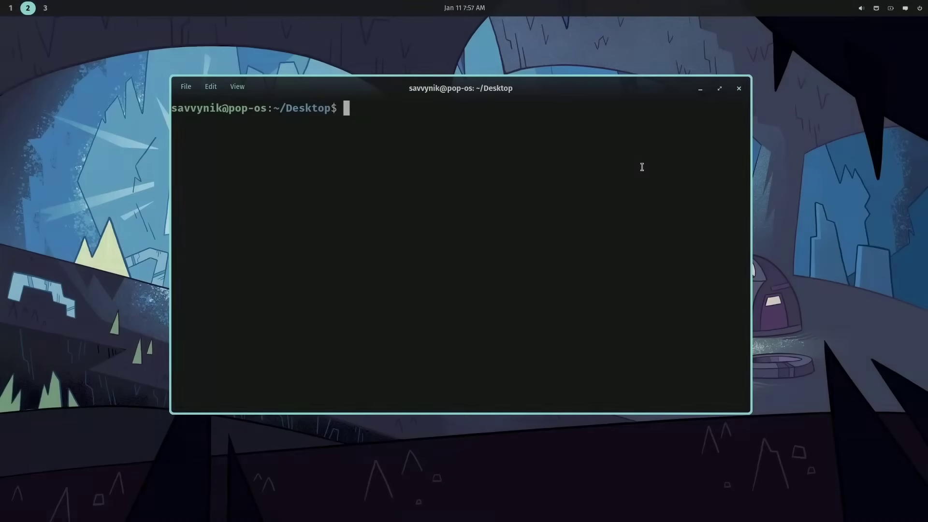
- Run cosmic-randr for its usage help, then cosmic-randr list, and scroll through the modes
{"action": "type", "text": "cosmic-"}
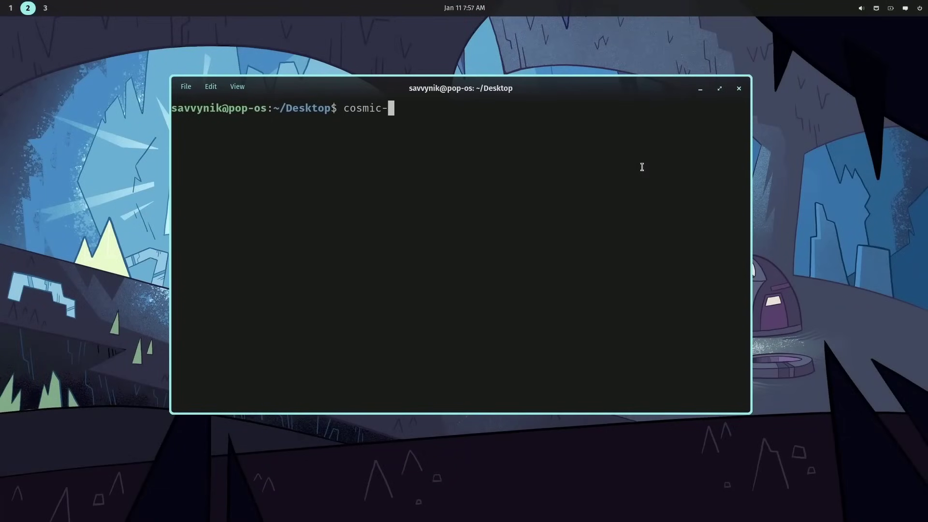
{"action": "type", "text": "randr"}
{"action": "key", "text": "Return"}
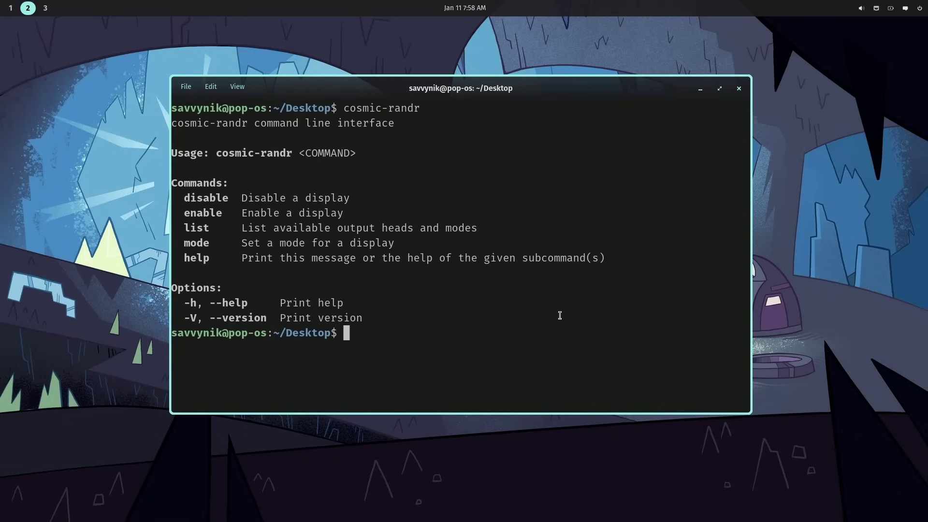
{"action": "type", "text": "cosmic-randr "}
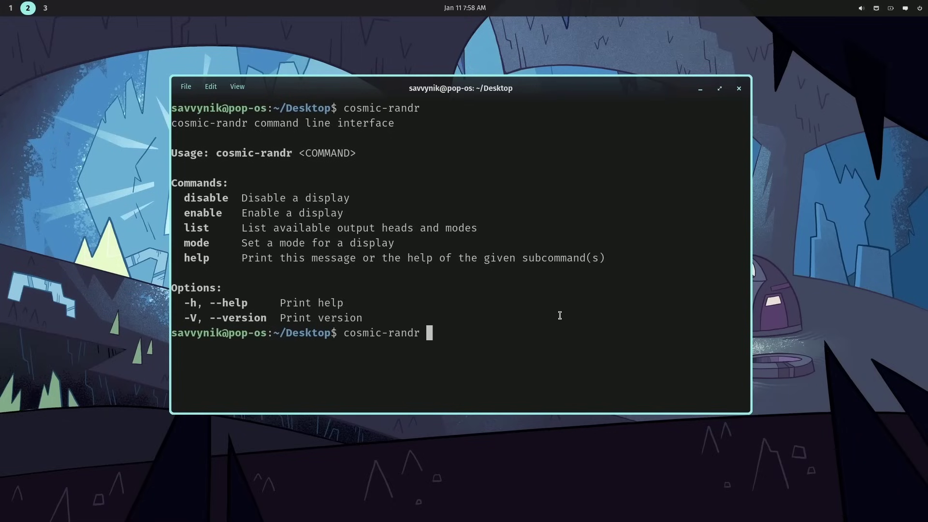
{"action": "type", "text": "list"}
{"action": "key", "text": "Return"}
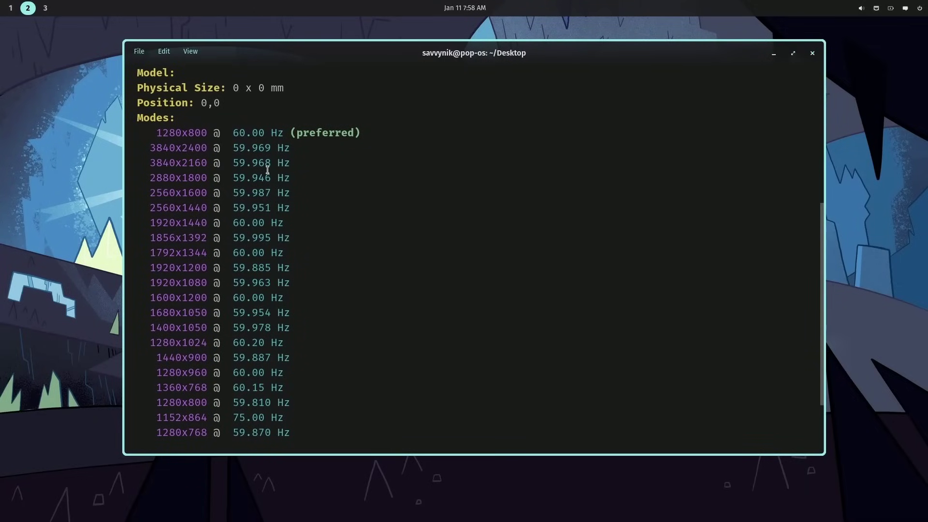
{"action": "scroll", "coordinate": [268, 173], "scroll_direction": "down", "scroll_amount": 2}
{"action": "scroll", "coordinate": [261, 173], "scroll_direction": "up", "scroll_amount": 2}
{"action": "scroll", "coordinate": [242, 179], "scroll_direction": "down", "scroll_amount": 2}
{"action": "scroll", "coordinate": [203, 145], "scroll_direction": "up", "scroll_amount": 2}
{"action": "scroll", "coordinate": [239, 190], "scroll_direction": "down", "scroll_amount": 2}
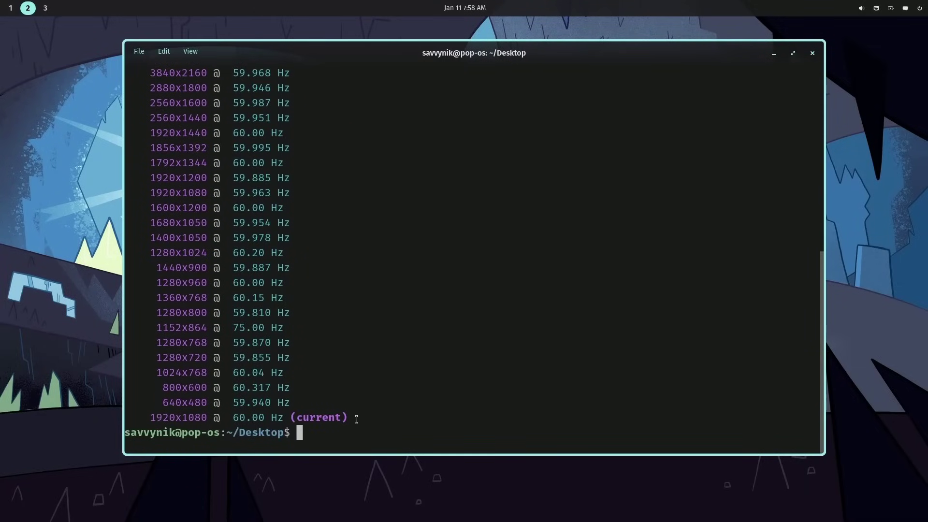
- Mark the current 1920x1080 and the 1440x900 mode lines, then begin typing cosmic-randr mode Virtual-1 1440x900
{"action": "left_click_drag", "start_coordinate": [357, 419], "coordinate": [126, 416]}
{"action": "left_click", "coordinate": [405, 403]}
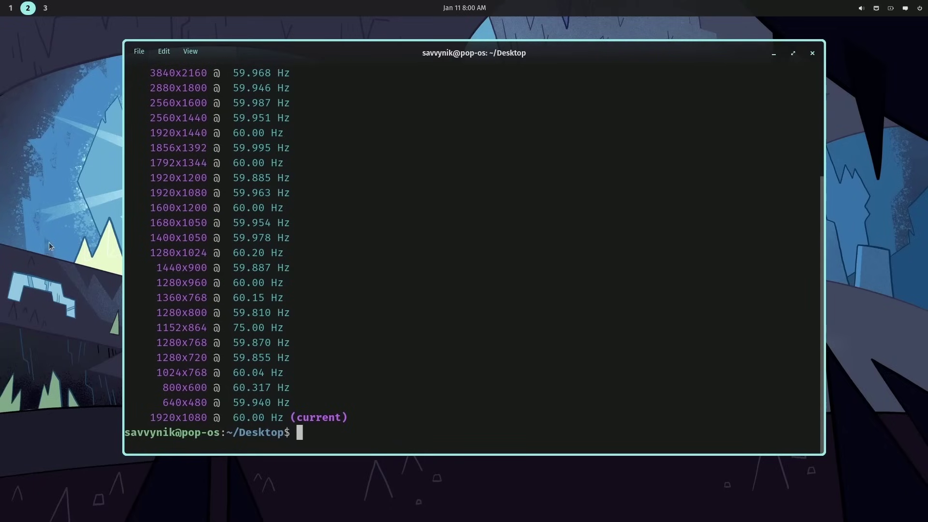
{"action": "double_click", "coordinate": [182, 269]}
{"action": "left_click", "coordinate": [317, 284]}
{"action": "type", "text": "smic-randr "}
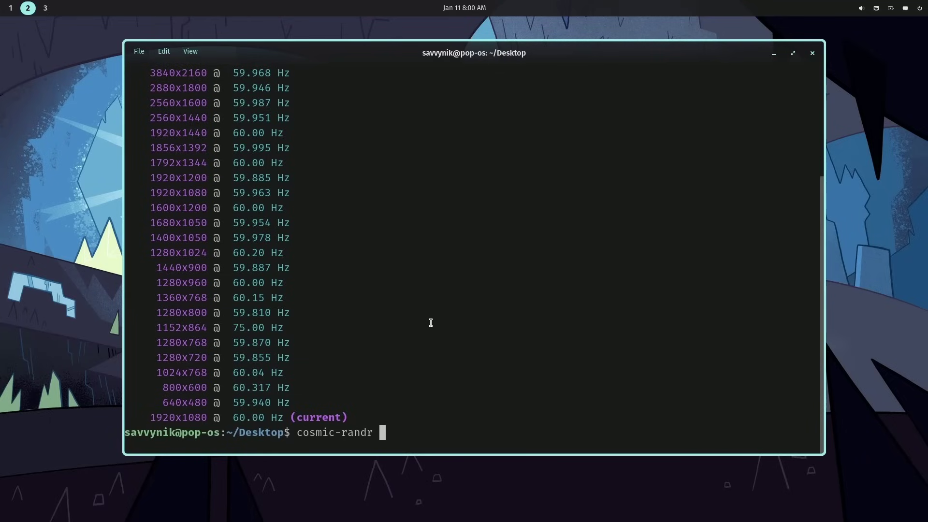
{"action": "type", "text": "mode Virtual-1 "}
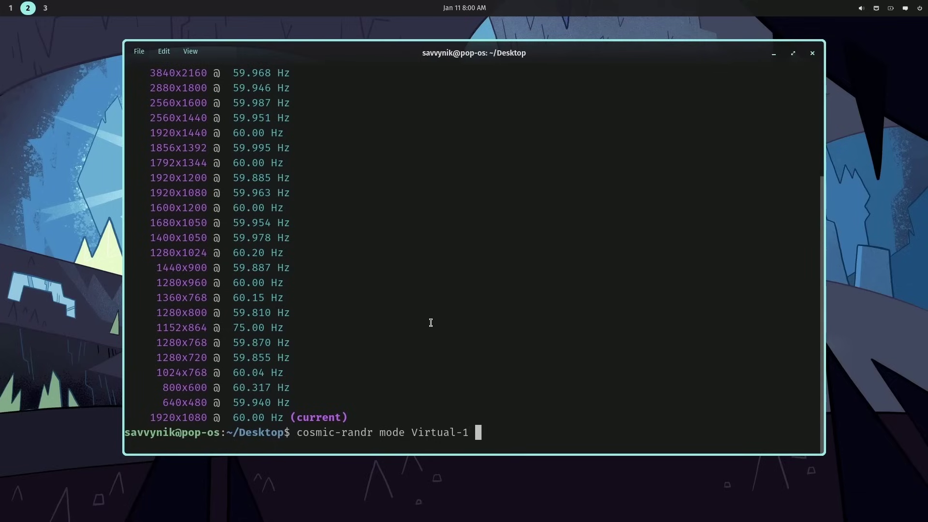
{"action": "type", "text": "1440x900"}
- Apply mode 1440x900 to Virtual-1, then rerun the command with 1920 1080 to restore it
{"action": "key", "text": "Return"}
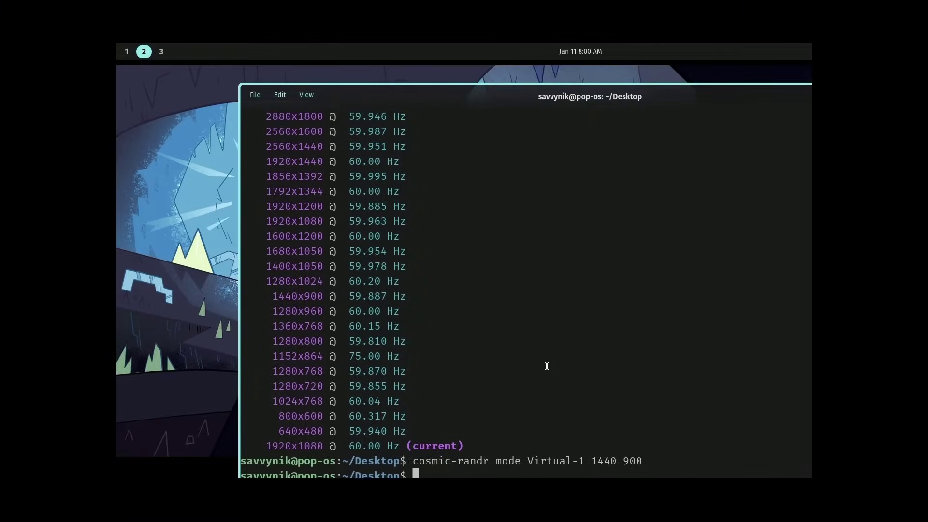
{"action": "left_click_drag", "start_coordinate": [491, 91], "coordinate": [364, 64]}
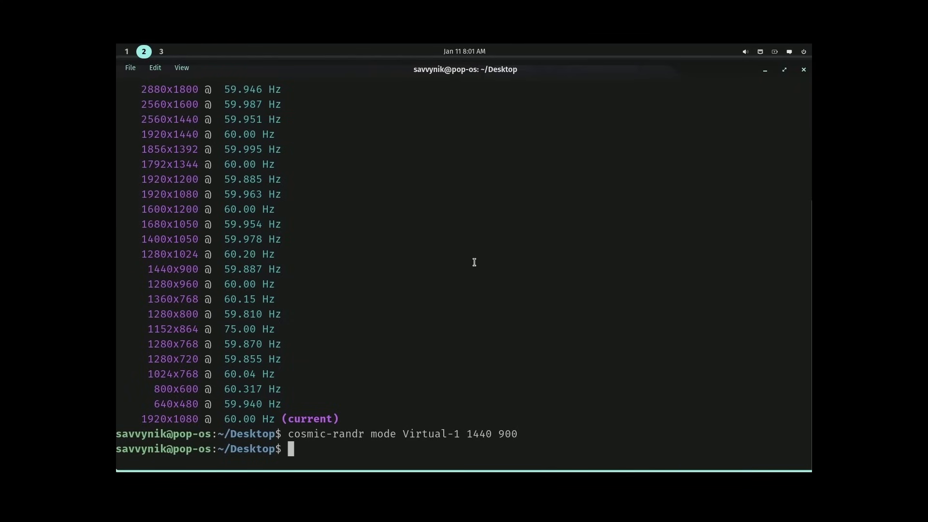
{"action": "key", "text": "Up"}
{"action": "key", "text": "BackSpace"}
{"action": "key", "text": "BackSpace"}
{"action": "key", "text": "BackSpace"}
{"action": "key", "text": "BackSpace"}
{"action": "key", "text": "BackSpace"}
{"action": "key", "text": "BackSpace"}
{"action": "key", "text": "BackSpace"}
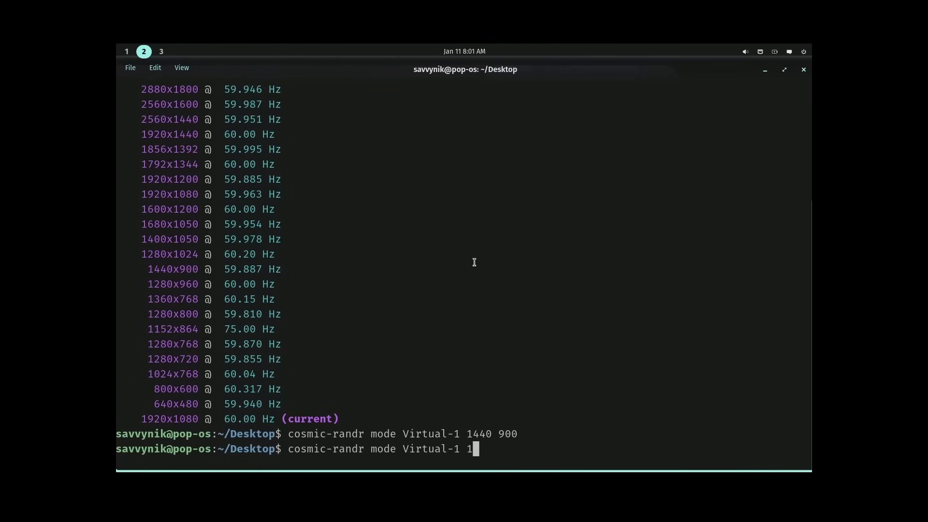
{"action": "type", "text": "920 1080"}
{"action": "key", "text": "Return"}
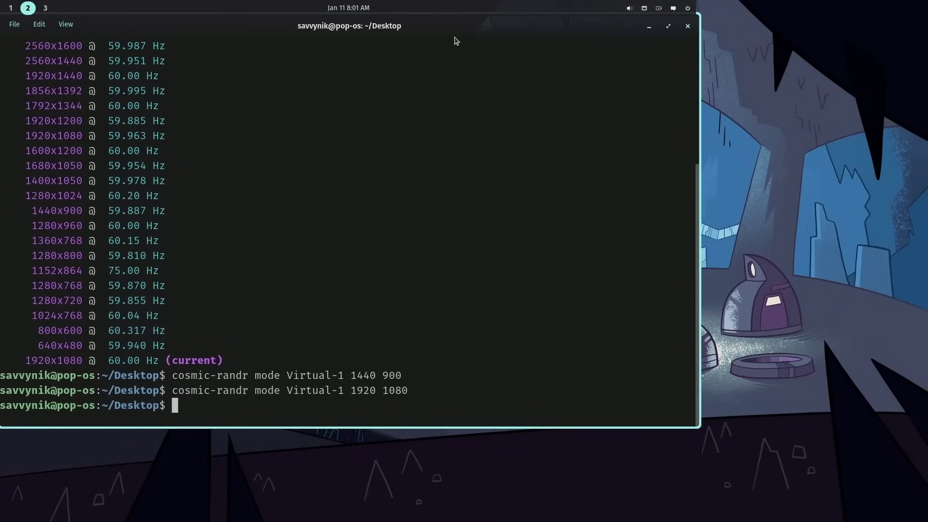
- Move the window aside and highlight the first line of the COSMIC Randr paragraph
{"action": "left_click_drag", "start_coordinate": [455, 32], "coordinate": [566, 67]}
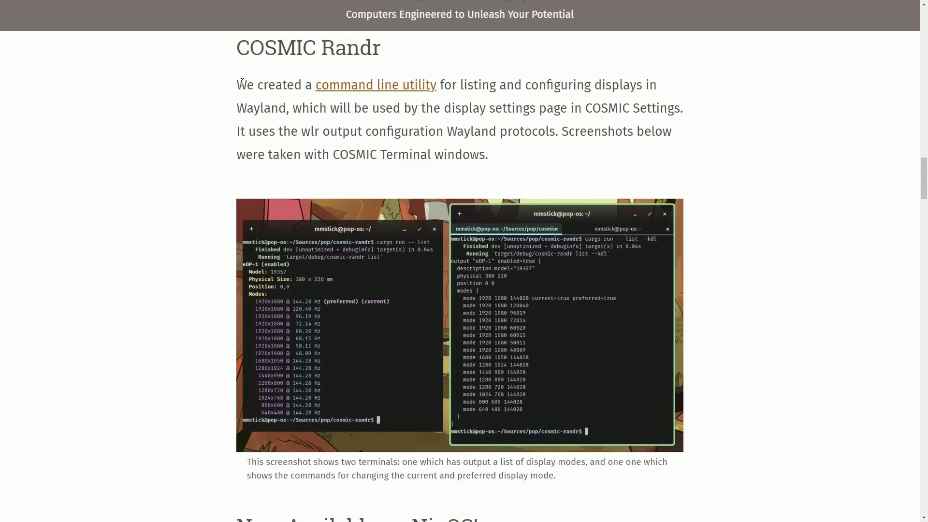
{"action": "left_click_drag", "start_coordinate": [242, 83], "coordinate": [685, 82]}
{"action": "left_click", "coordinate": [685, 82]}
- Highlight the COSMIC Randr sentences about COSMIC Settings and wlr output protocols
{"action": "left_click_drag", "start_coordinate": [292, 108], "coordinate": [701, 106]}
{"action": "left_click", "coordinate": [687, 108]}
{"action": "left_click_drag", "start_coordinate": [235, 134], "coordinate": [703, 135]}
{"action": "left_click", "coordinate": [544, 153]}
{"action": "left_click_drag", "start_coordinate": [235, 156], "coordinate": [541, 161]}
- Highlight the 'Now Available on NixOS!' heading and its NixOS packaging paragraph
{"action": "left_click", "coordinate": [541, 162]}
{"action": "scroll", "coordinate": [540, 163], "scroll_direction": "down", "scroll_amount": 1}
{"action": "scroll", "coordinate": [532, 159], "scroll_direction": "down", "scroll_amount": 10}
{"action": "left_click_drag", "start_coordinate": [237, 49], "coordinate": [531, 58]}
{"action": "left_click", "coordinate": [531, 57]}
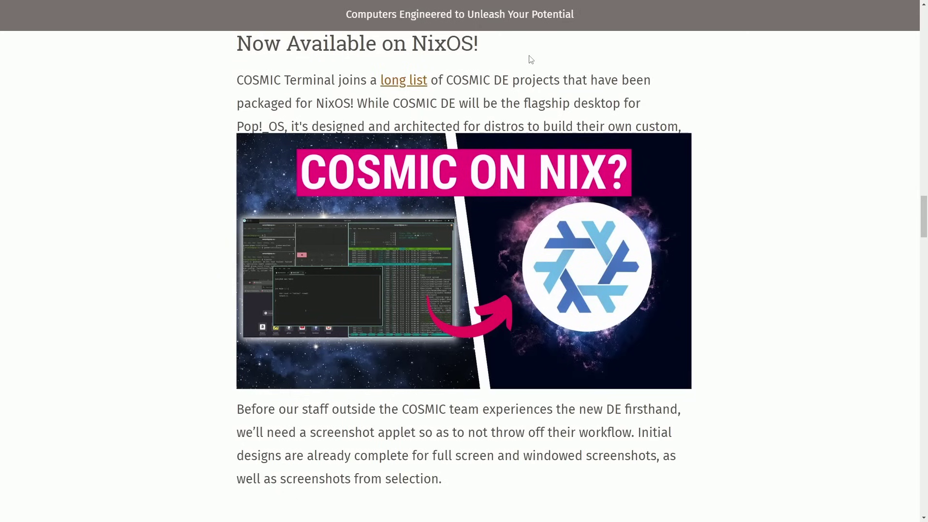
{"action": "left_click_drag", "start_coordinate": [483, 177], "coordinate": [232, 91]}
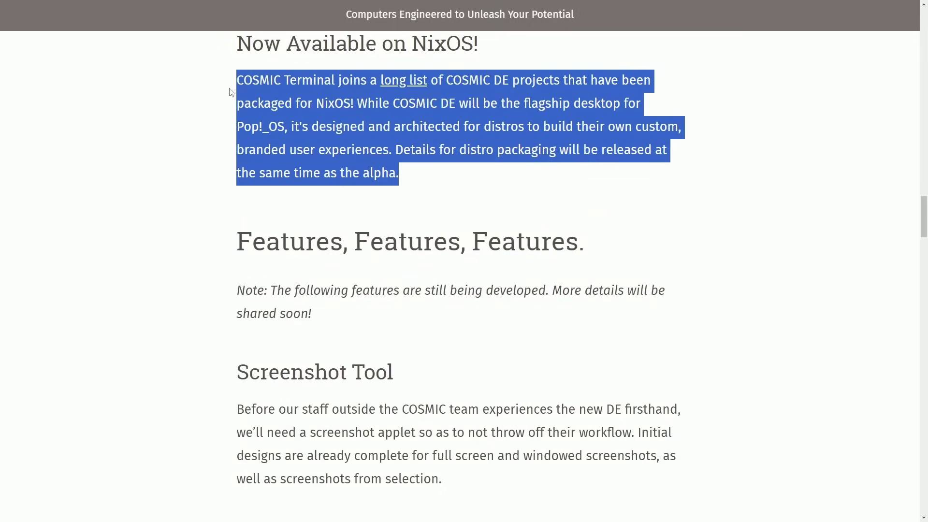
{"action": "left_click", "coordinate": [466, 170]}
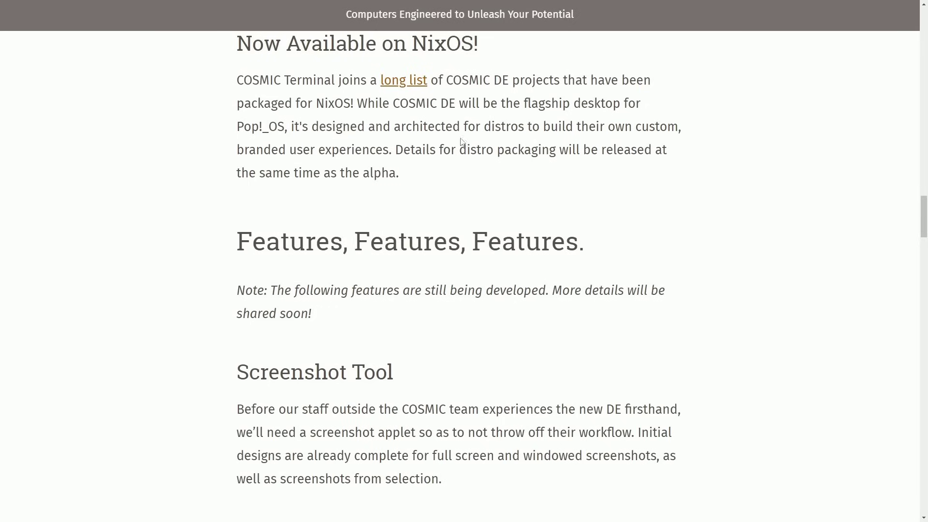
{"action": "double_click", "coordinate": [412, 47]}
{"action": "left_click", "coordinate": [563, 68]}
- Highlight the development note and the Screenshot Tool heading
{"action": "scroll", "coordinate": [278, 116], "scroll_direction": "down", "scroll_amount": 4}
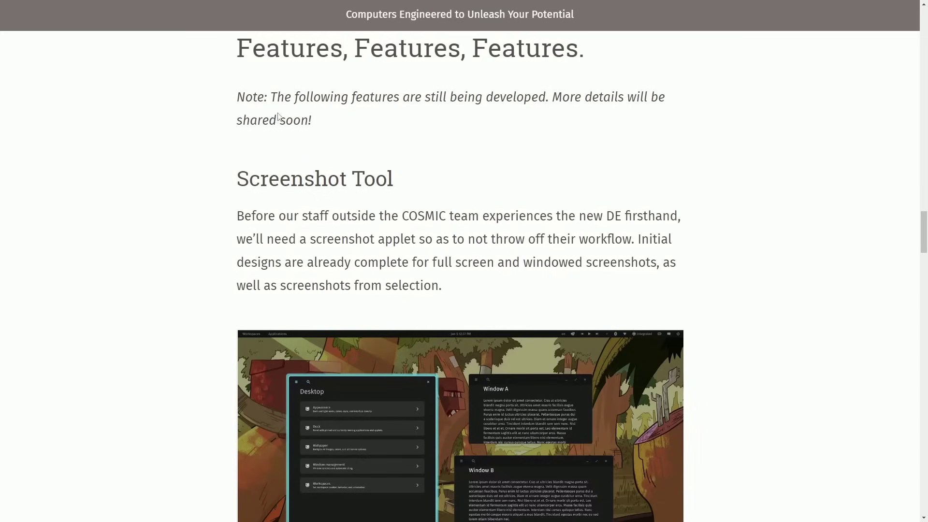
{"action": "left_click_drag", "start_coordinate": [416, 184], "coordinate": [230, 98]}
{"action": "left_click", "coordinate": [230, 99]}
{"action": "scroll", "coordinate": [229, 128], "scroll_direction": "down", "scroll_amount": 2}
{"action": "scroll", "coordinate": [228, 129], "scroll_direction": "down", "scroll_amount": 1}
{"action": "scroll", "coordinate": [228, 129], "scroll_direction": "up", "scroll_amount": 1}
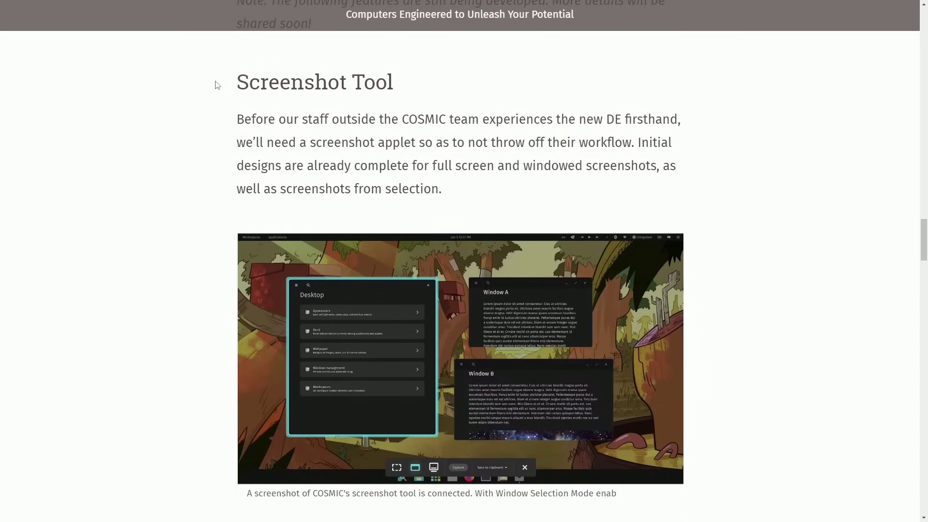
{"action": "left_click_drag", "start_coordinate": [223, 84], "coordinate": [444, 92]}
{"action": "left_click", "coordinate": [444, 92]}
- Highlight the Screenshot Tool paragraph line by line and open its screenshot full-size
{"action": "left_click_drag", "start_coordinate": [228, 121], "coordinate": [709, 121]}
{"action": "left_click", "coordinate": [709, 122]}
{"action": "left_click_drag", "start_coordinate": [238, 145], "coordinate": [647, 137]}
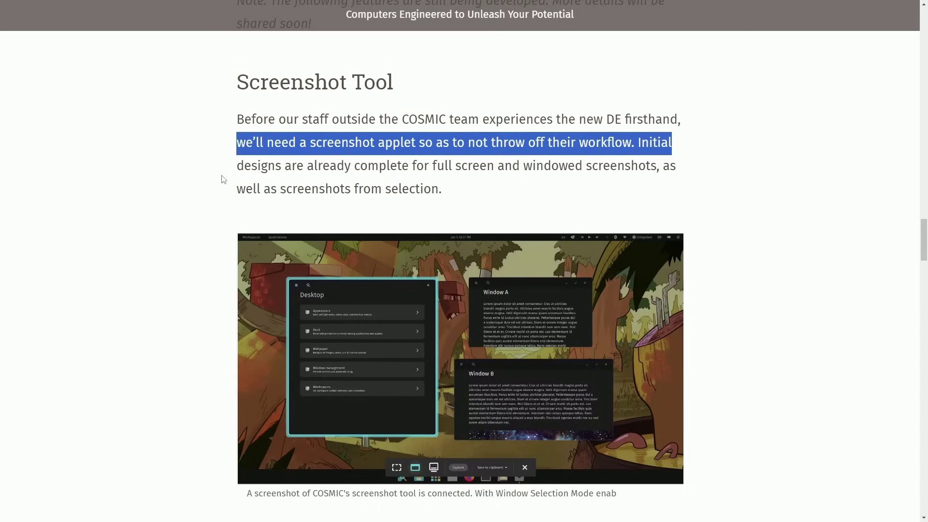
{"action": "left_click_drag", "start_coordinate": [235, 167], "coordinate": [709, 167]}
{"action": "left_click", "coordinate": [710, 168]}
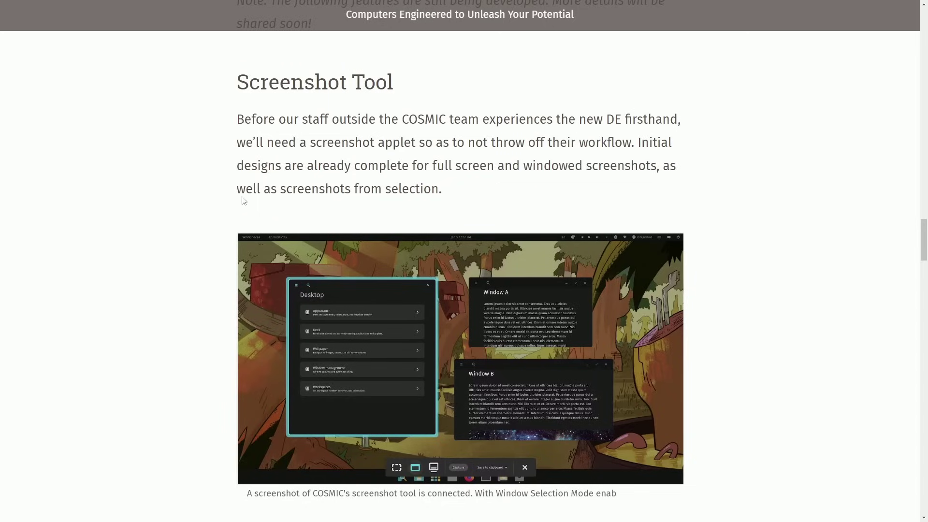
{"action": "left_click_drag", "start_coordinate": [237, 195], "coordinate": [478, 194]}
{"action": "left_click", "coordinate": [479, 194]}
{"action": "left_click", "coordinate": [442, 263]}
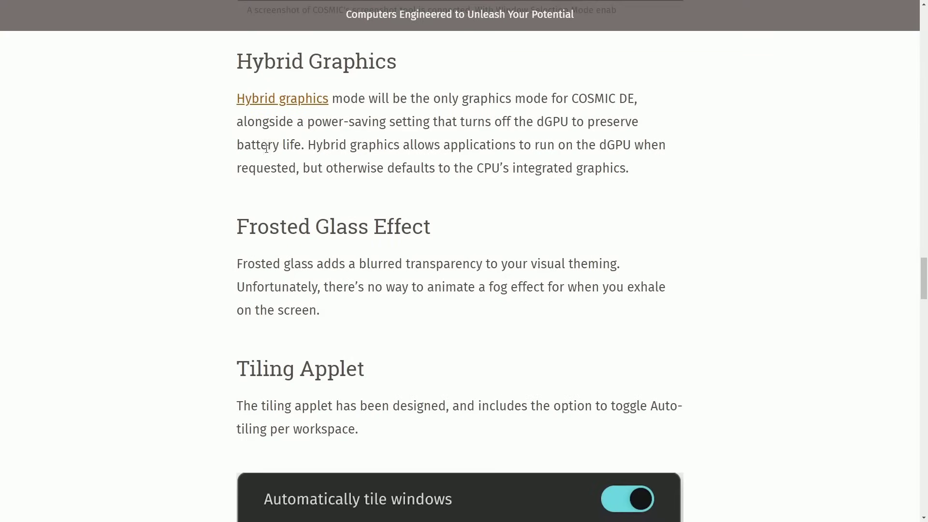
- Highlight the Hybrid Graphics lines on power saving, battery life and integrated-graphics defaults
{"action": "left_click_drag", "start_coordinate": [230, 73], "coordinate": [405, 66]}
{"action": "triple_click", "coordinate": [415, 114]}
{"action": "left_click", "coordinate": [659, 183]}
{"action": "left_click_drag", "start_coordinate": [233, 123], "coordinate": [659, 125]}
{"action": "left_click_drag", "start_coordinate": [238, 148], "coordinate": [674, 155]}
{"action": "left_click", "coordinate": [673, 155]}
{"action": "left_click_drag", "start_coordinate": [237, 175], "coordinate": [646, 174]}
{"action": "left_click", "coordinate": [646, 175]}
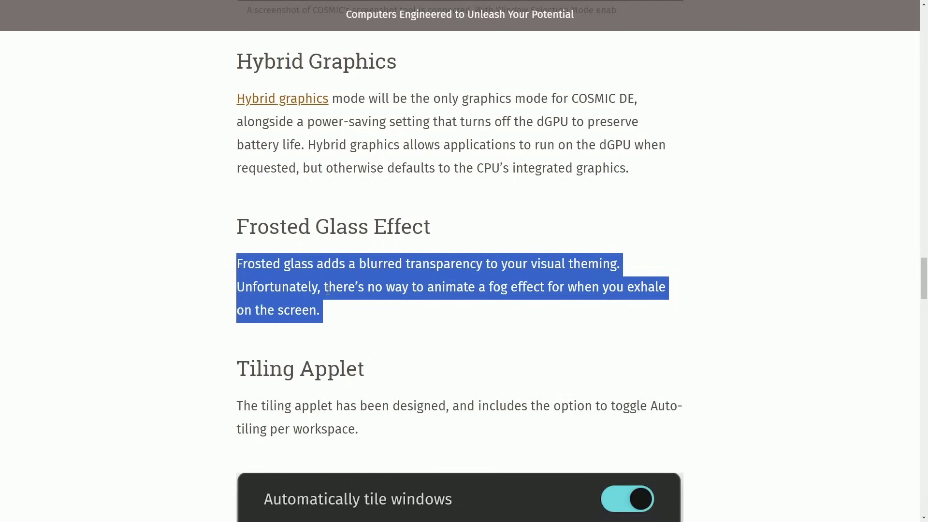
{"action": "left_click", "coordinate": [385, 308]}
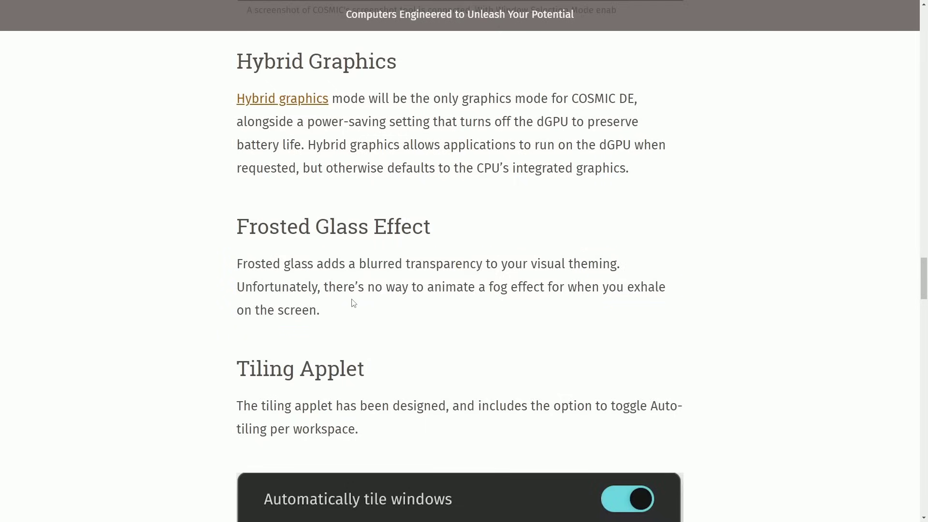
{"action": "scroll", "coordinate": [352, 309], "scroll_direction": "down", "scroll_amount": 5}
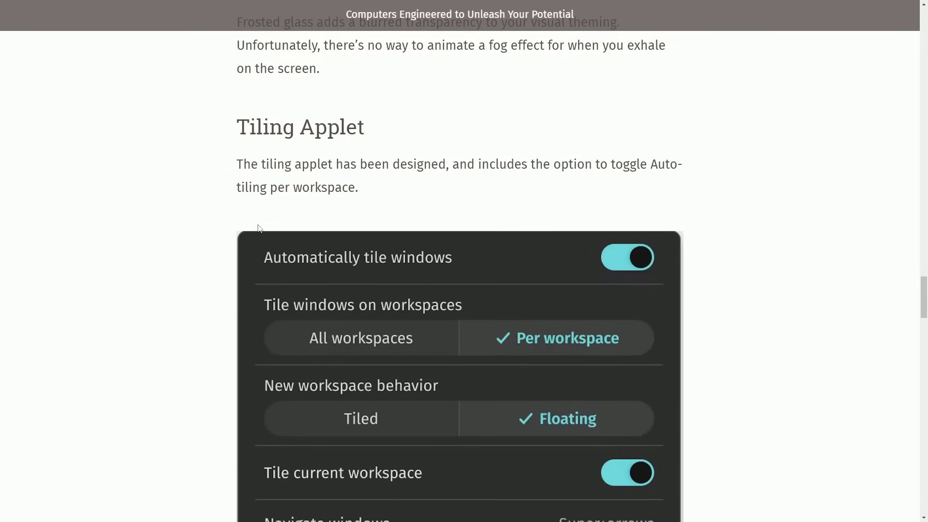
- Highlight the tiling applet text and the words 'tiling per workspace'
{"action": "scroll", "coordinate": [259, 225], "scroll_direction": "down", "scroll_amount": 1}
{"action": "left_click_drag", "start_coordinate": [243, 118], "coordinate": [453, 120]}
{"action": "left_click", "coordinate": [453, 119]}
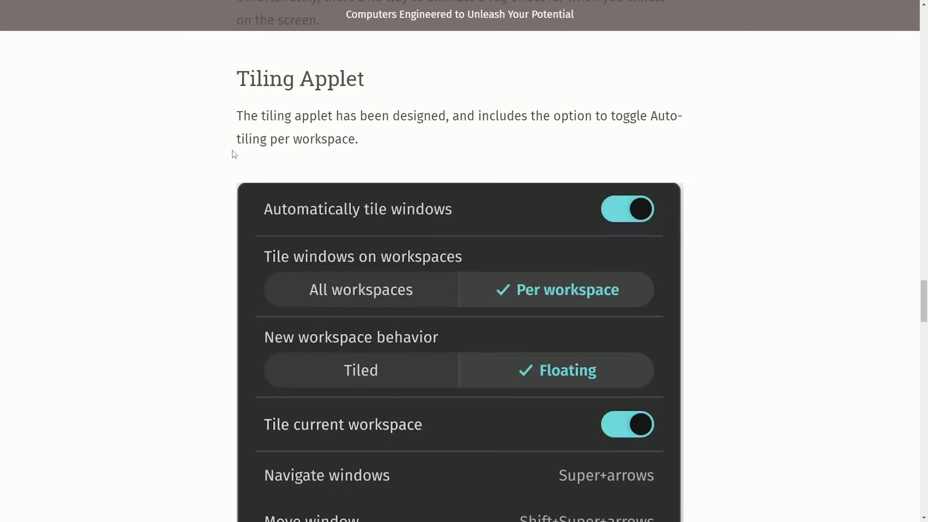
{"action": "left_click_drag", "start_coordinate": [228, 143], "coordinate": [379, 144]}
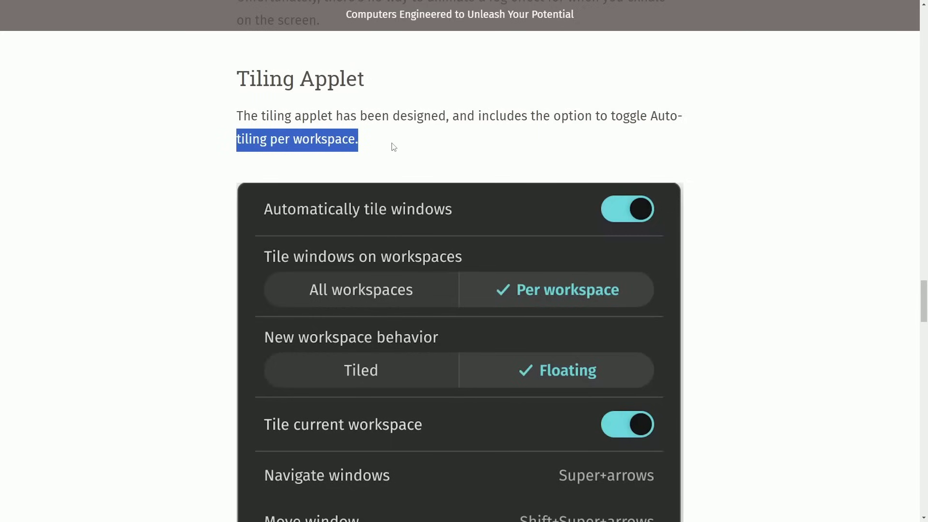
{"action": "scroll", "coordinate": [393, 148], "scroll_direction": "down", "scroll_amount": 2}
{"action": "left_click", "coordinate": [208, 144]}
{"action": "scroll", "coordinate": [208, 145], "scroll_direction": "down", "scroll_amount": 1}
{"action": "scroll", "coordinate": [220, 145], "scroll_direction": "up", "scroll_amount": 1}
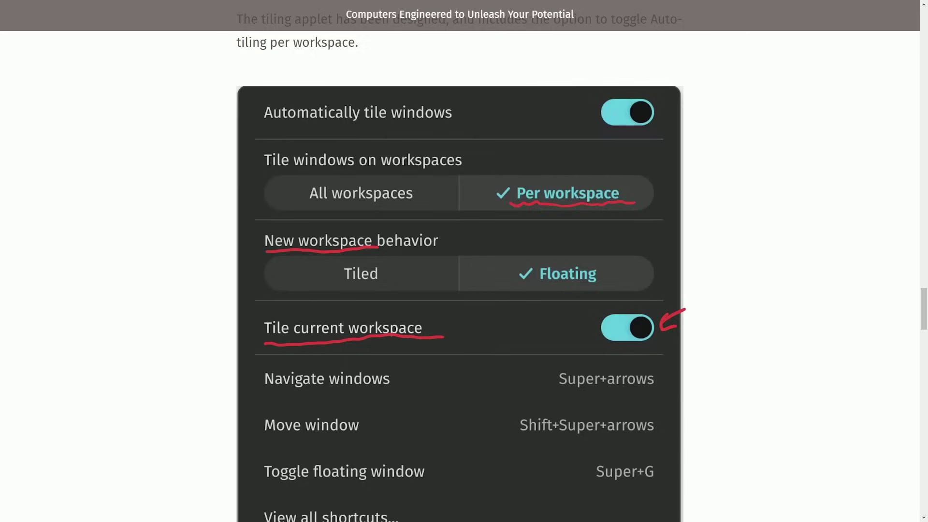
{"action": "scroll", "coordinate": [686, 284], "scroll_direction": "down", "scroll_amount": 12}
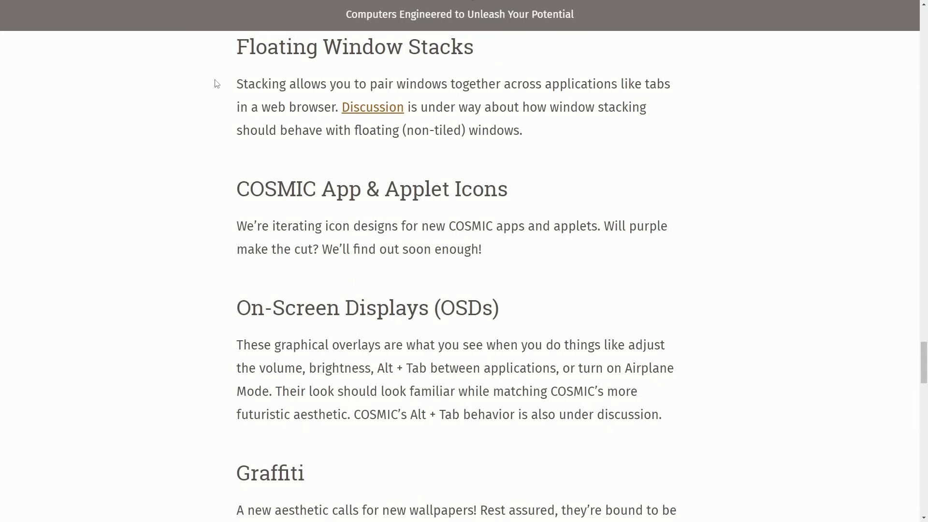
- Highlight the Floating Window Stacks heading and its lines on the Discussion link and floating windows
{"action": "left_click_drag", "start_coordinate": [224, 79], "coordinate": [534, 62]}
{"action": "left_click", "coordinate": [535, 63]}
{"action": "left_click_drag", "start_coordinate": [235, 85], "coordinate": [687, 97]}
{"action": "left_click", "coordinate": [688, 98]}
{"action": "left_click_drag", "start_coordinate": [227, 108], "coordinate": [658, 120]}
{"action": "left_click", "coordinate": [660, 122]}
{"action": "left_click_drag", "start_coordinate": [240, 132], "coordinate": [554, 137]}
{"action": "left_click", "coordinate": [553, 137]}
- Highlight the COSMIC App & Applet Icons heading and its icon-design lines
{"action": "scroll", "coordinate": [532, 151], "scroll_direction": "down", "scroll_amount": 3}
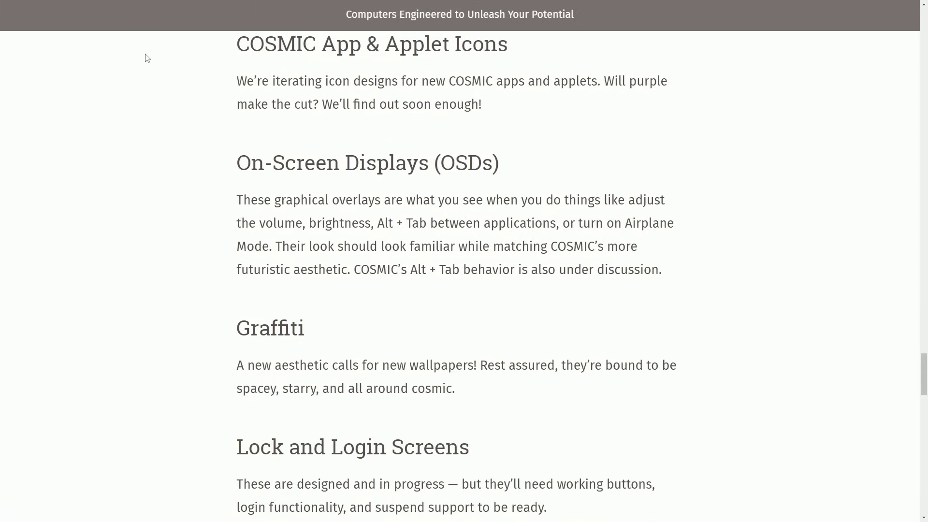
{"action": "left_click_drag", "start_coordinate": [210, 57], "coordinate": [537, 58]}
{"action": "left_click", "coordinate": [515, 63]}
{"action": "left_click_drag", "start_coordinate": [237, 85], "coordinate": [686, 88]}
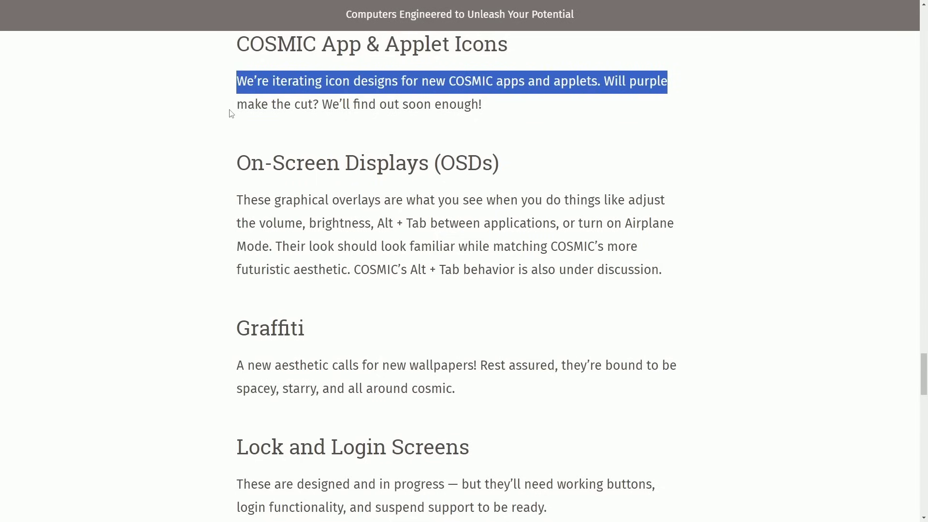
{"action": "left_click_drag", "start_coordinate": [231, 112], "coordinate": [483, 107]}
{"action": "left_click", "coordinate": [530, 113]}
- Highlight the On-Screen Displays lines on brightness, Alt + Tab and COSMIC's futuristic look
{"action": "scroll", "coordinate": [503, 117], "scroll_direction": "down", "scroll_amount": 2}
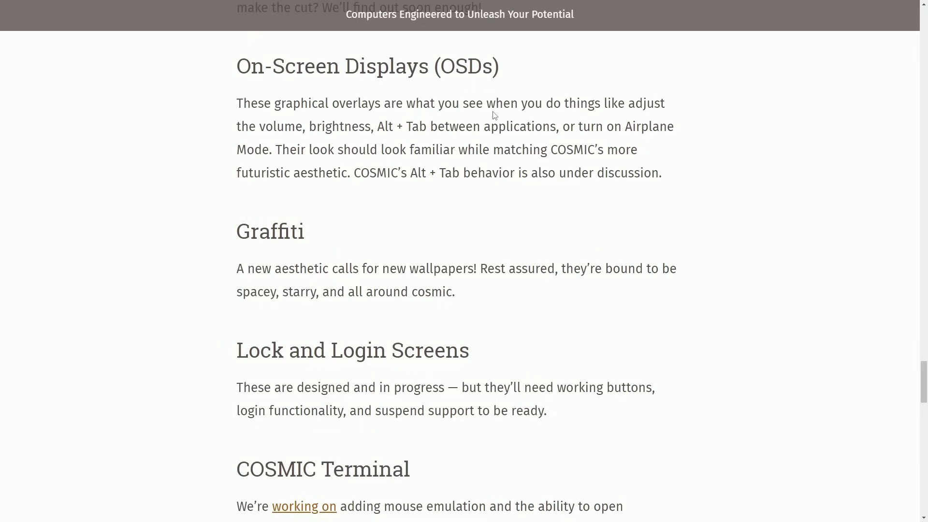
{"action": "left_click_drag", "start_coordinate": [202, 110], "coordinate": [665, 105]}
{"action": "left_click_drag", "start_coordinate": [308, 127], "coordinate": [681, 134]}
{"action": "left_click", "coordinate": [682, 134]}
{"action": "left_click_drag", "start_coordinate": [276, 147], "coordinate": [656, 146]}
{"action": "left_click", "coordinate": [656, 146]}
{"action": "left_click_drag", "start_coordinate": [344, 173], "coordinate": [691, 175]}
{"action": "left_click", "coordinate": [691, 175]}
- Highlight the Graffiti paragraph and the Lock and Login Screens lines on login and suspend support
{"action": "scroll", "coordinate": [691, 174], "scroll_direction": "down", "scroll_amount": 4}
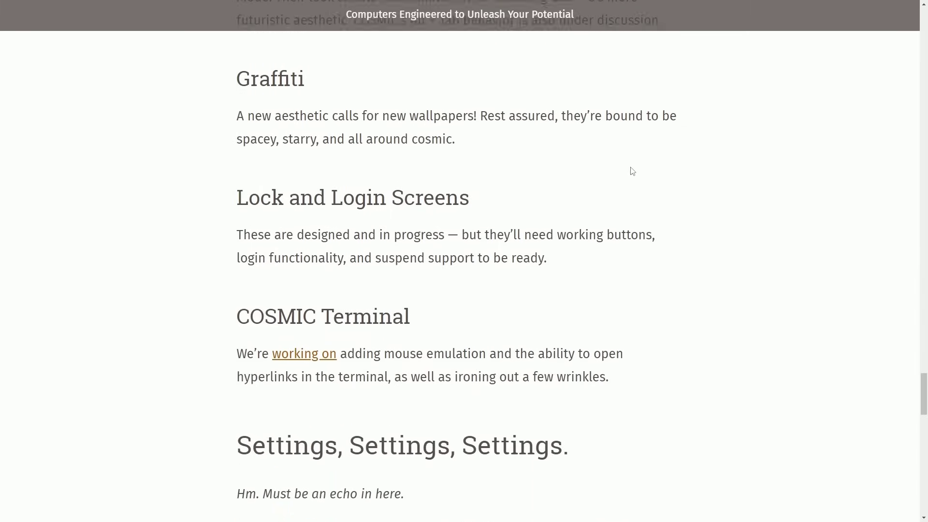
{"action": "left_click_drag", "start_coordinate": [225, 78], "coordinate": [704, 86]}
{"action": "left_click", "coordinate": [704, 87]}
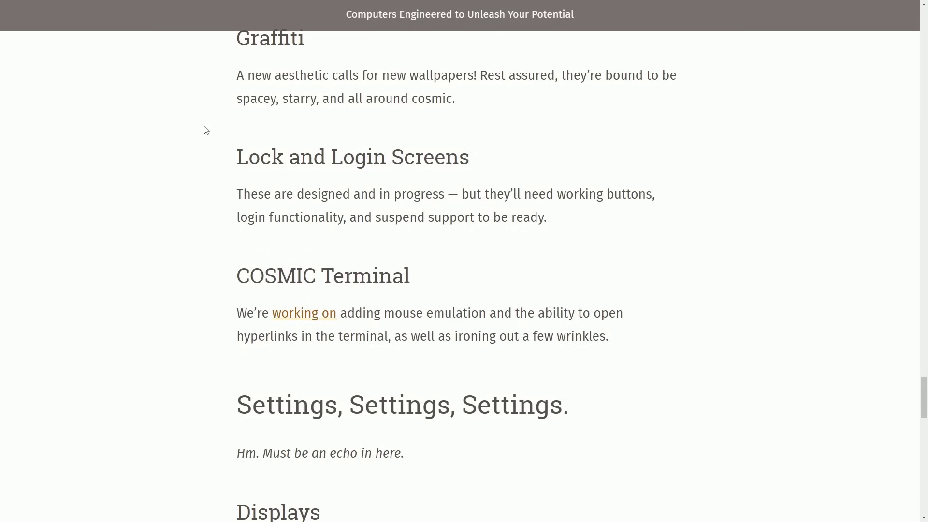
{"action": "scroll", "coordinate": [205, 128], "scroll_direction": "down", "scroll_amount": 2}
{"action": "left_click_drag", "start_coordinate": [233, 99], "coordinate": [630, 99]}
{"action": "left_click", "coordinate": [598, 124]}
{"action": "left_click_drag", "start_coordinate": [185, 132], "coordinate": [555, 119]}
{"action": "left_click", "coordinate": [556, 119]}
{"action": "scroll", "coordinate": [381, 146], "scroll_direction": "down", "scroll_amount": 1}
- Highlight the COSMIC Terminal paragraph, including the line about ironing out wrinkles
{"action": "scroll", "coordinate": [371, 144], "scroll_direction": "down", "scroll_amount": 1}
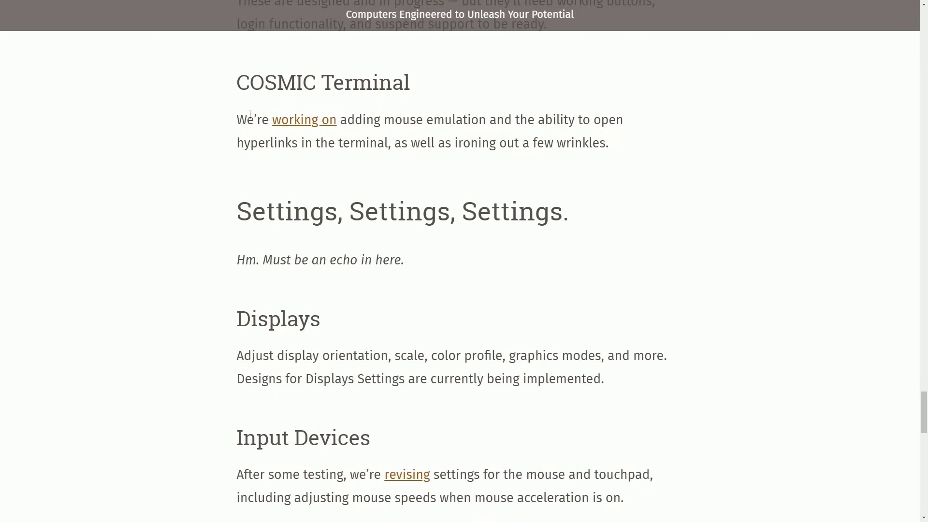
{"action": "scroll", "coordinate": [250, 114], "scroll_direction": "down", "scroll_amount": 1}
{"action": "scroll", "coordinate": [203, 104], "scroll_direction": "up", "scroll_amount": 1}
{"action": "left_click_drag", "start_coordinate": [235, 126], "coordinate": [628, 120]}
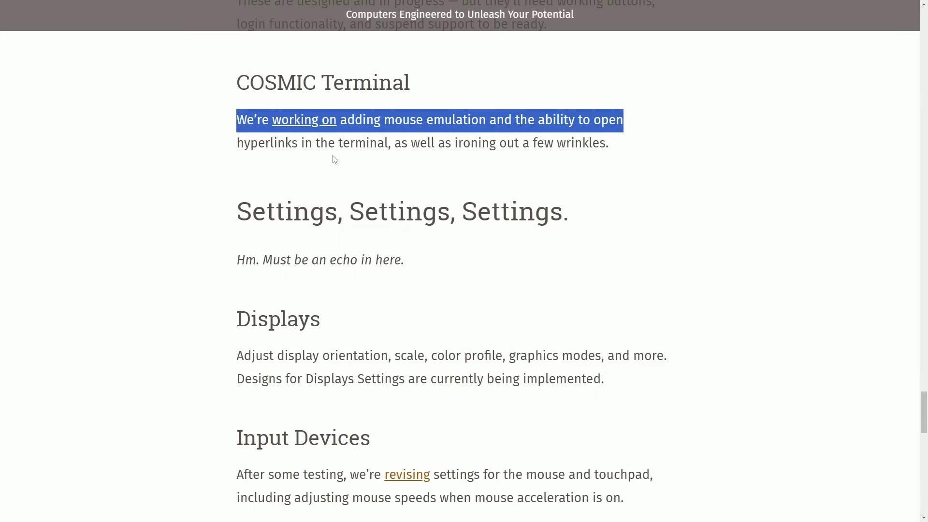
{"action": "left_click_drag", "start_coordinate": [304, 145], "coordinate": [661, 147]}
{"action": "left_click", "coordinate": [661, 147]}
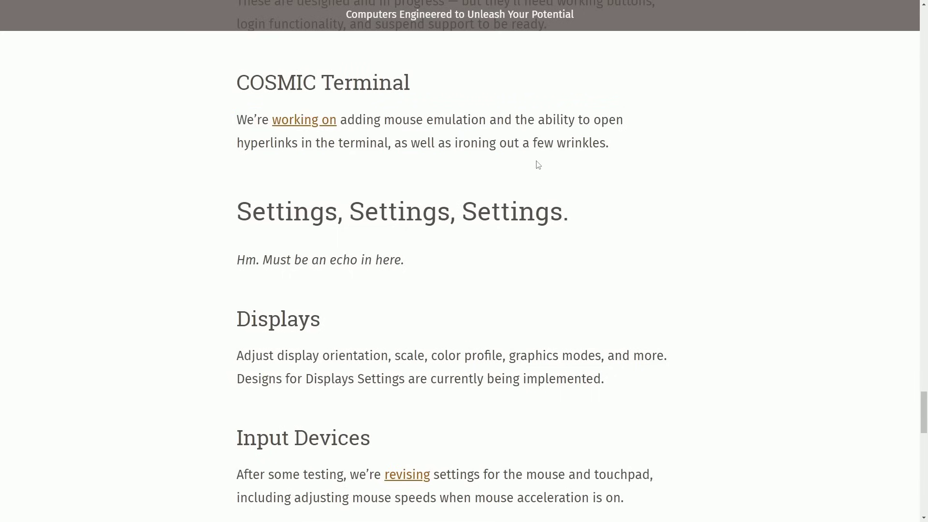
- Highlight the Settings intro and the line 'Hm. Must be an echo in here.'
{"action": "scroll", "coordinate": [387, 166], "scroll_direction": "down", "scroll_amount": 3}
{"action": "left_click_drag", "start_coordinate": [236, 68], "coordinate": [593, 82]}
{"action": "left_click_drag", "start_coordinate": [446, 118], "coordinate": [189, 116]}
{"action": "left_click", "coordinate": [432, 146]}
- Highlight the Displays sentences on orientation, scale and the Displays Settings designs
{"action": "scroll", "coordinate": [345, 139], "scroll_direction": "down", "scroll_amount": 1}
{"action": "scroll", "coordinate": [346, 139], "scroll_direction": "down", "scroll_amount": 1}
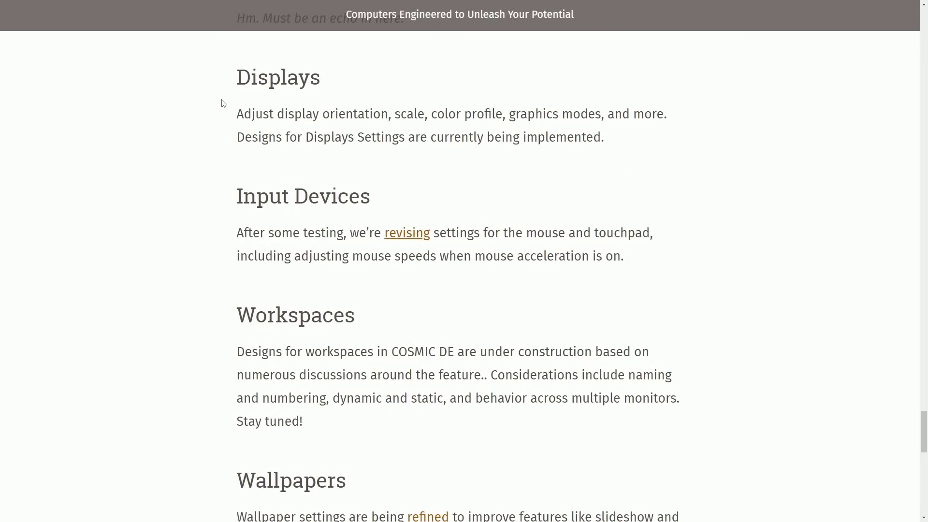
{"action": "left_click_drag", "start_coordinate": [231, 115], "coordinate": [675, 116]}
{"action": "left_click", "coordinate": [696, 117]}
{"action": "left_click_drag", "start_coordinate": [245, 139], "coordinate": [613, 145]}
{"action": "left_click", "coordinate": [648, 149]}
- Highlight the Input Devices lines, including the one about mouse acceleration speeds
{"action": "scroll", "coordinate": [327, 163], "scroll_direction": "down", "scroll_amount": 1}
{"action": "scroll", "coordinate": [327, 163], "scroll_direction": "down", "scroll_amount": 5}
{"action": "left_click_drag", "start_coordinate": [237, 90], "coordinate": [653, 92]}
{"action": "left_click", "coordinate": [670, 102]}
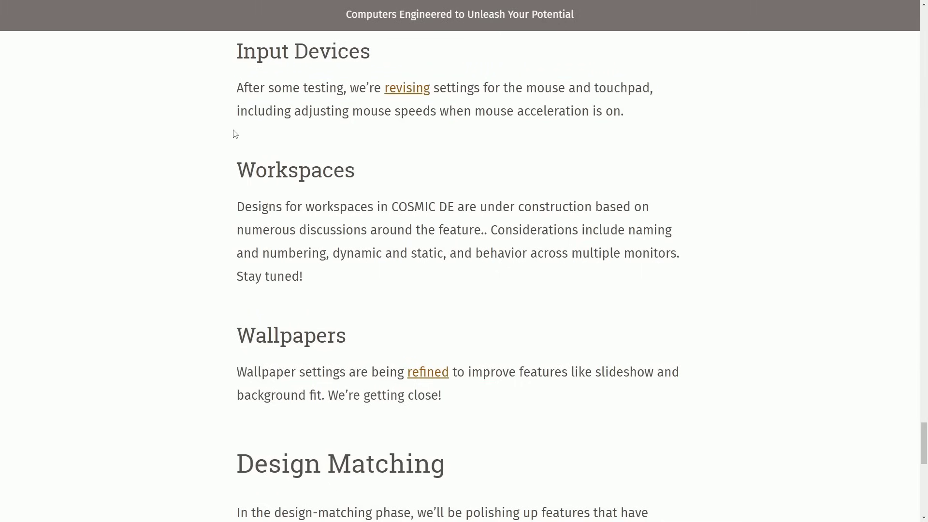
{"action": "left_click_drag", "start_coordinate": [237, 114], "coordinate": [623, 114]}
{"action": "left_click", "coordinate": [623, 116]}
- Highlight the Workspaces lines on naming and multiple-monitor behavior
{"action": "scroll", "coordinate": [219, 164], "scroll_direction": "down", "scroll_amount": 2}
{"action": "left_click_drag", "start_coordinate": [236, 110], "coordinate": [680, 111]}
{"action": "left_click", "coordinate": [679, 111]}
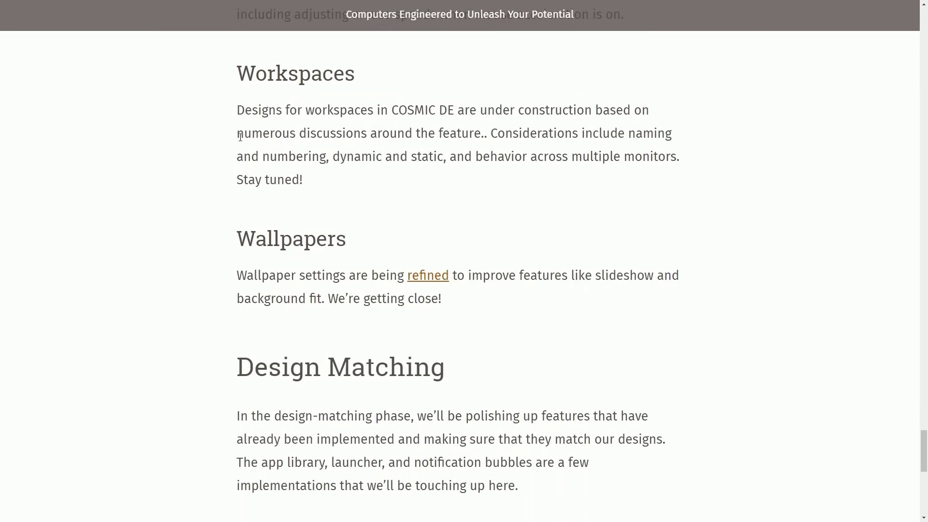
{"action": "left_click_drag", "start_coordinate": [237, 136], "coordinate": [672, 135]}
{"action": "left_click_drag", "start_coordinate": [236, 162], "coordinate": [694, 162]}
{"action": "left_click", "coordinate": [665, 179]}
{"action": "scroll", "coordinate": [314, 178], "scroll_direction": "down", "scroll_amount": 4}
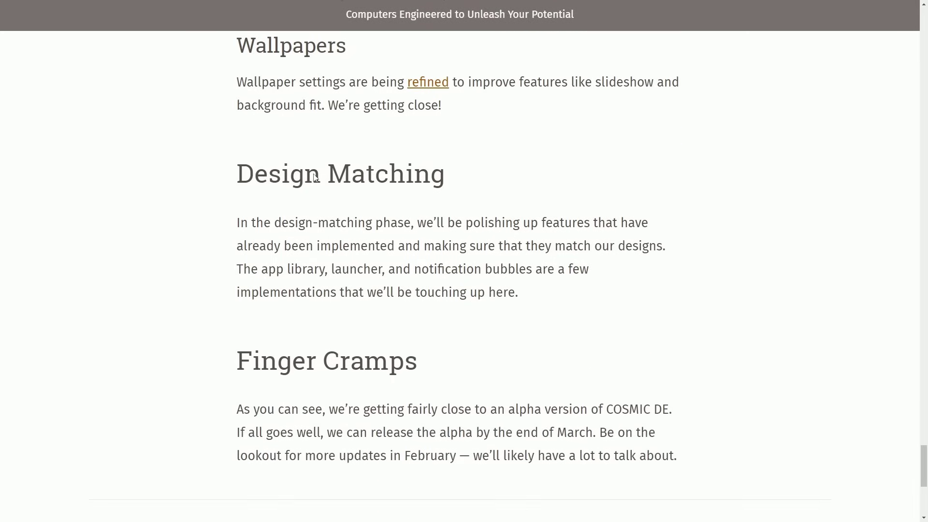
{"action": "left_click_drag", "start_coordinate": [228, 89], "coordinate": [697, 93]}
{"action": "left_click", "coordinate": [702, 102]}
{"action": "left_click_drag", "start_coordinate": [233, 104], "coordinate": [501, 107]}
{"action": "left_click", "coordinate": [501, 107]}
{"action": "left_click_drag", "start_coordinate": [221, 227], "coordinate": [687, 214]}
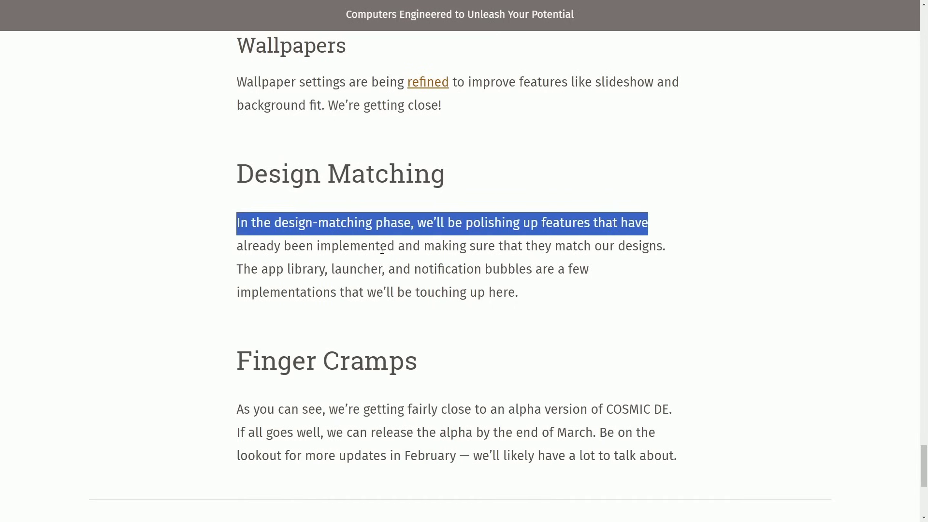
{"action": "left_click_drag", "start_coordinate": [386, 247], "coordinate": [684, 246]}
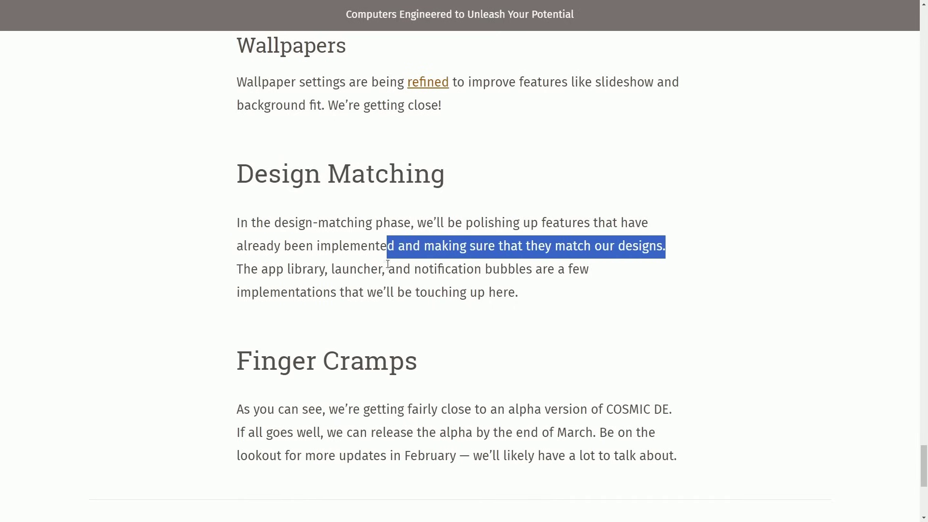
{"action": "left_click_drag", "start_coordinate": [219, 277], "coordinate": [597, 284]}
{"action": "left_click", "coordinate": [596, 284]}
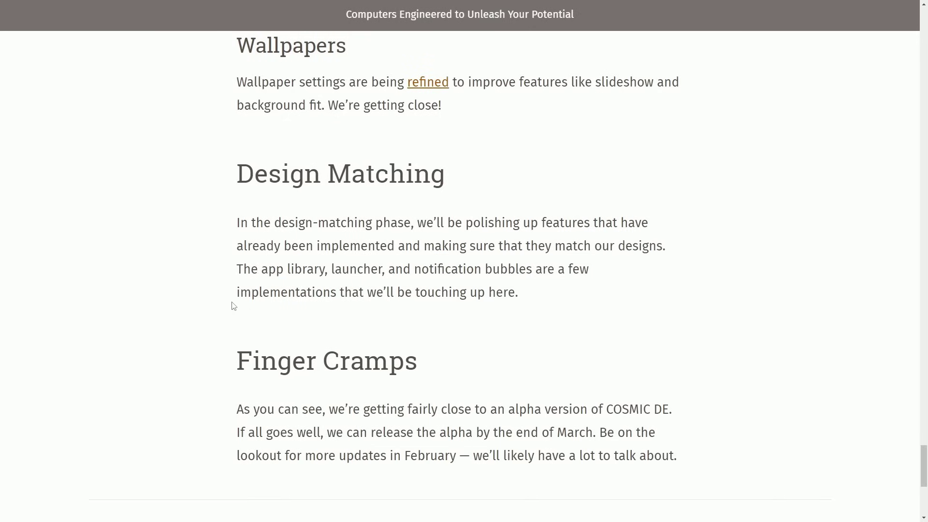
{"action": "left_click_drag", "start_coordinate": [232, 306], "coordinate": [558, 288]}
{"action": "left_click", "coordinate": [579, 291]}
{"action": "left_click_drag", "start_coordinate": [229, 415], "coordinate": [643, 406]}
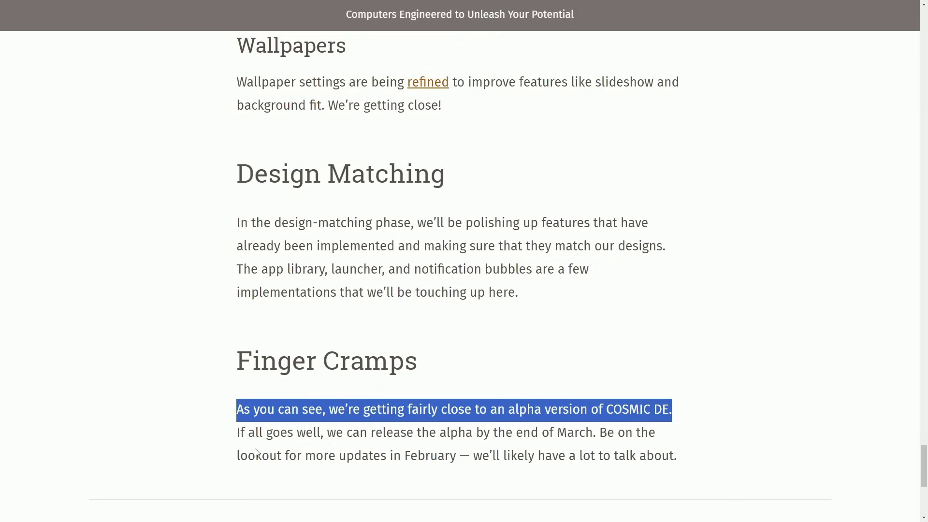
{"action": "left_click_drag", "start_coordinate": [234, 435], "coordinate": [557, 431]}
{"action": "left_click", "coordinate": [619, 438]}
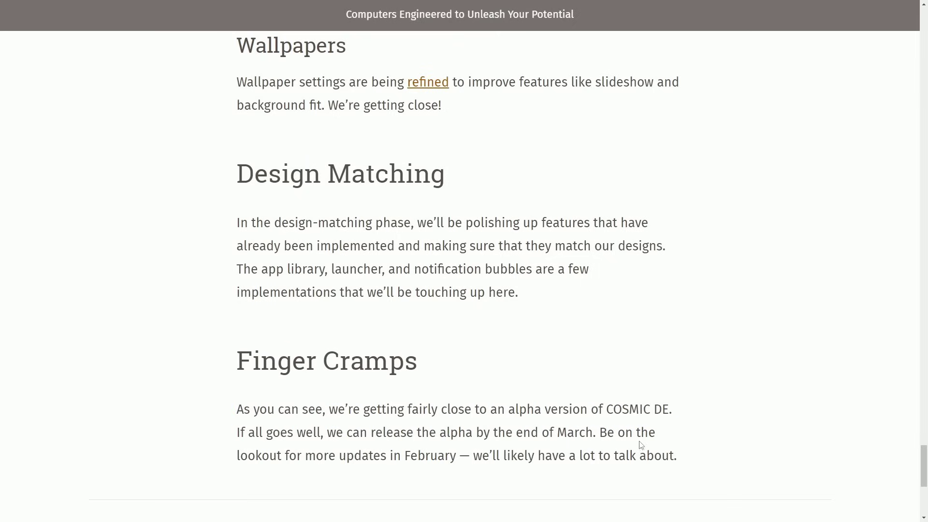
{"action": "left_click_drag", "start_coordinate": [511, 456], "coordinate": [708, 459]}
{"action": "left_click", "coordinate": [721, 451]}
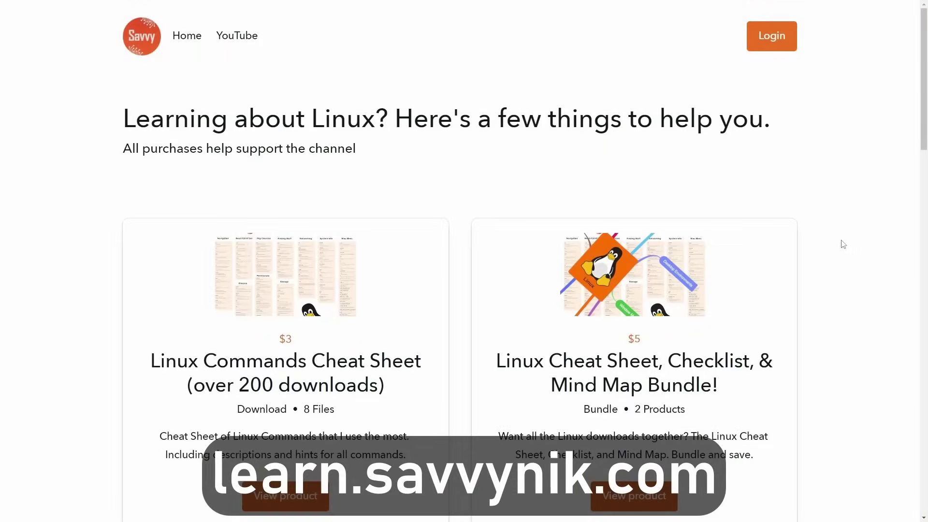
- Scroll past the $3–$5 Linux product cards to the newsletter sign-up and Linux Terms Preview
{"action": "scroll", "coordinate": [841, 244], "scroll_direction": "down", "scroll_amount": 1}
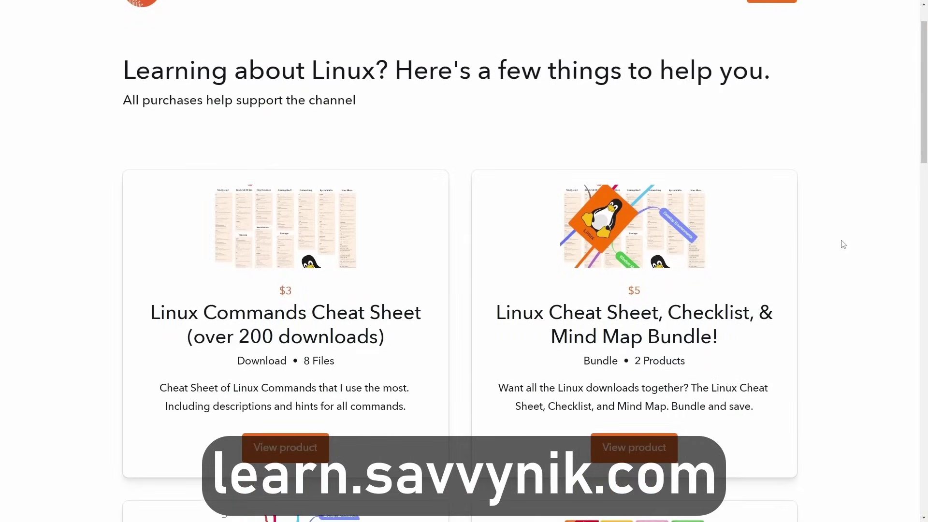
{"action": "scroll", "coordinate": [844, 244], "scroll_direction": "down", "scroll_amount": 5}
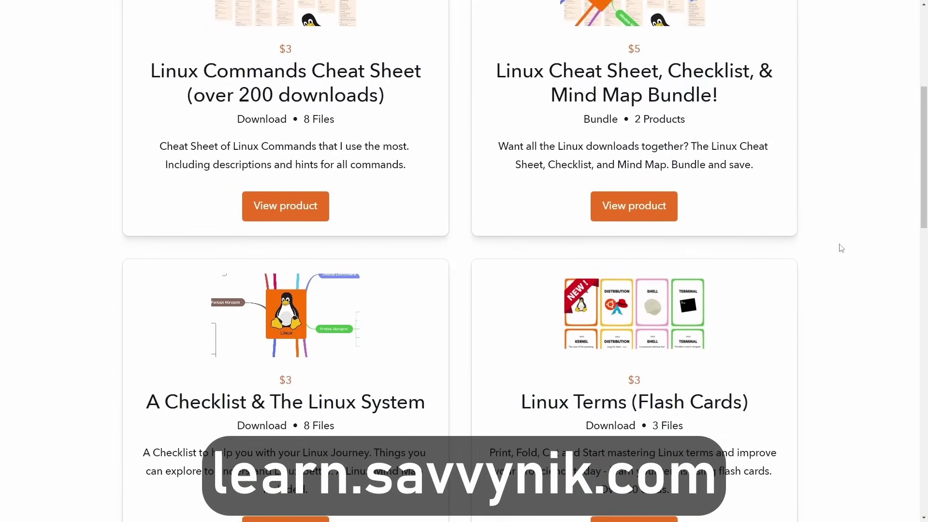
{"action": "scroll", "coordinate": [841, 248], "scroll_direction": "down", "scroll_amount": 5}
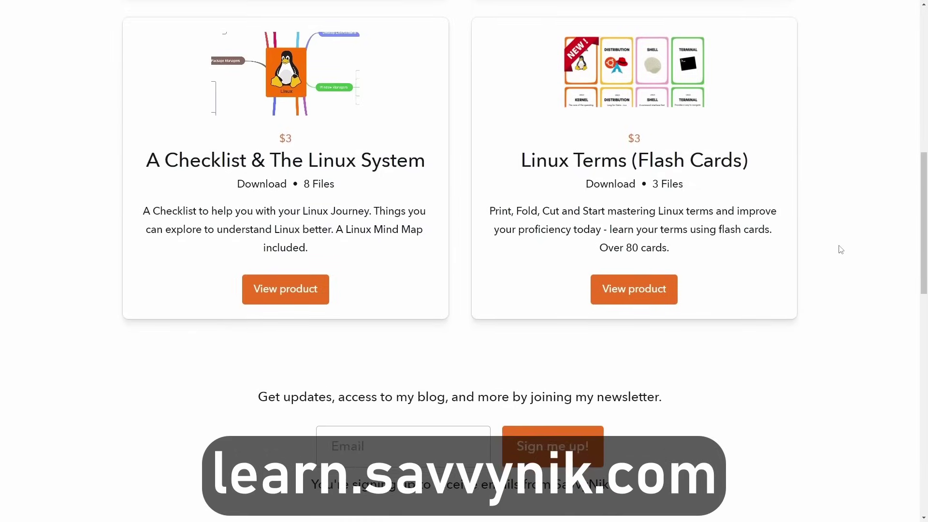
{"action": "scroll", "coordinate": [841, 250], "scroll_direction": "down", "scroll_amount": 6}
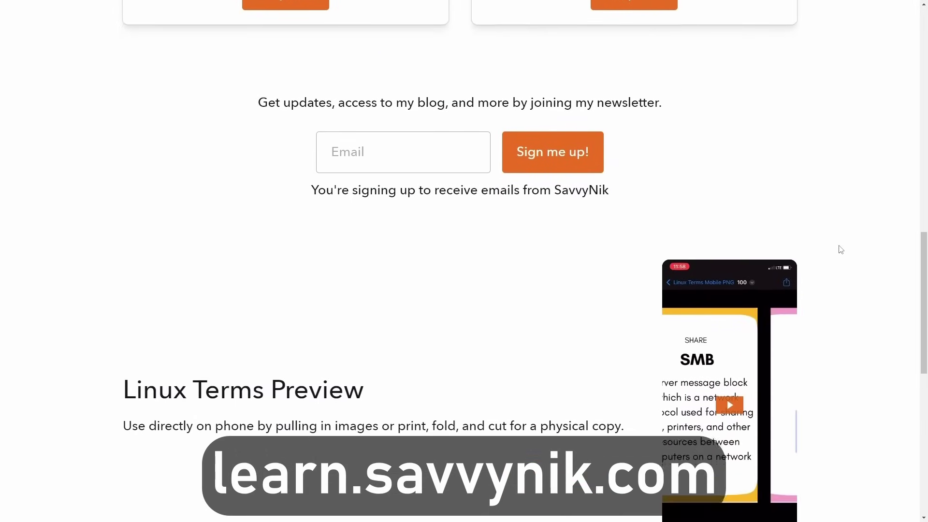